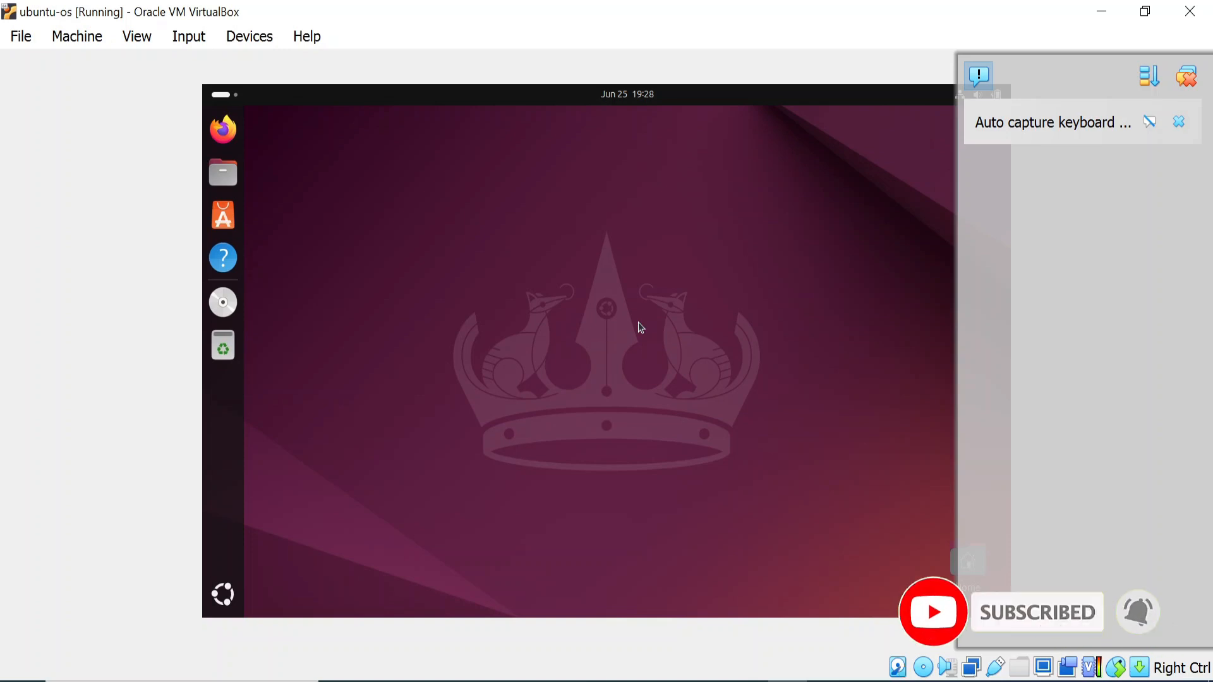
# Insert the Guest Additions CD image from the Devices menu and close the disc's file window
pyautogui.click(246, 38)
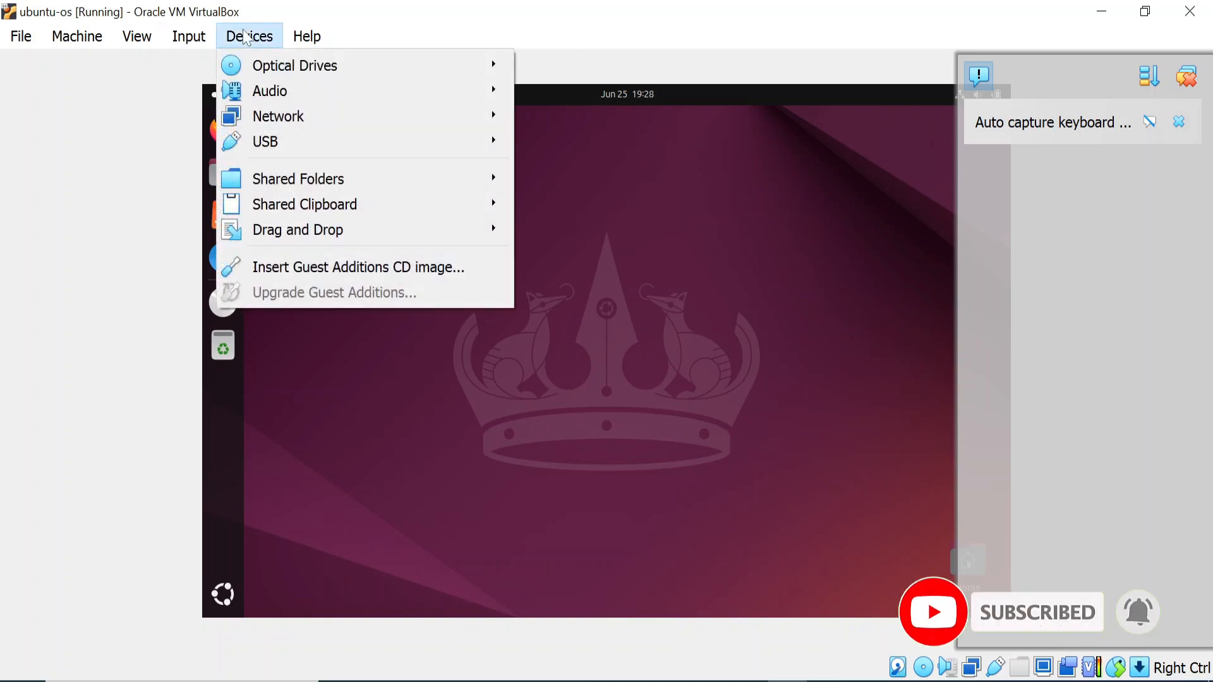
pyautogui.click(284, 265)
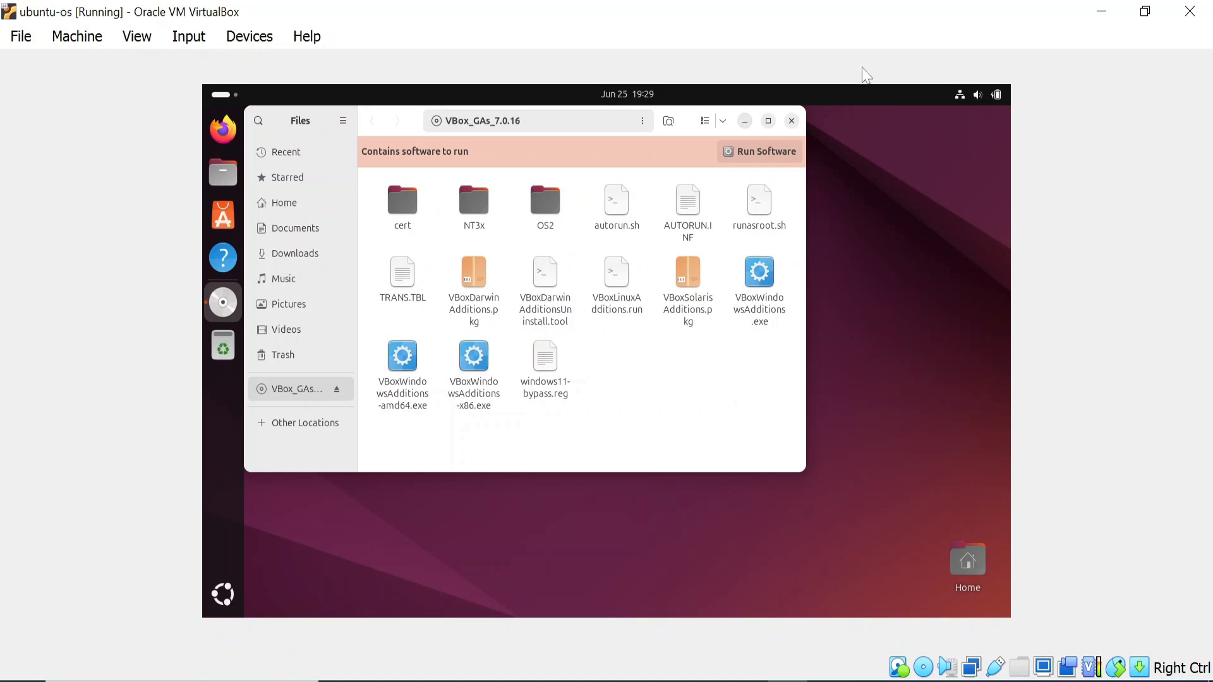
pyautogui.click(747, 122)
# Open a terminal from the desktop, move up with 'cd ..', and run findmnt
pyautogui.rightClick(557, 227)
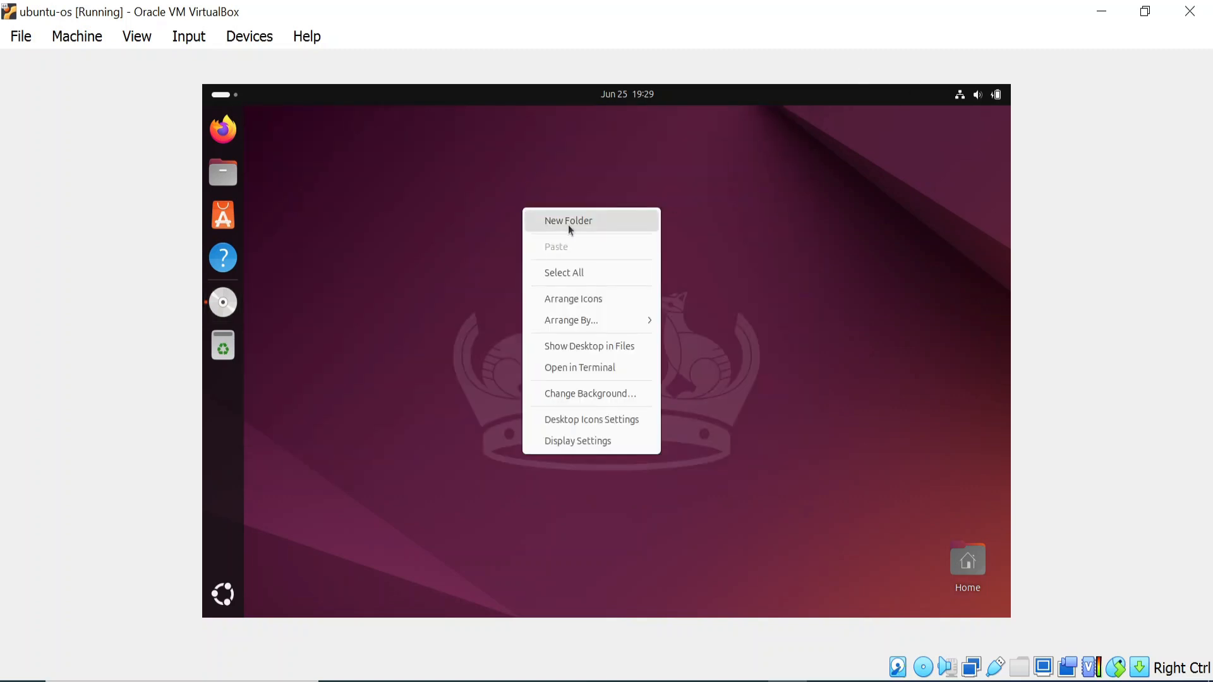
pyautogui.click(612, 373)
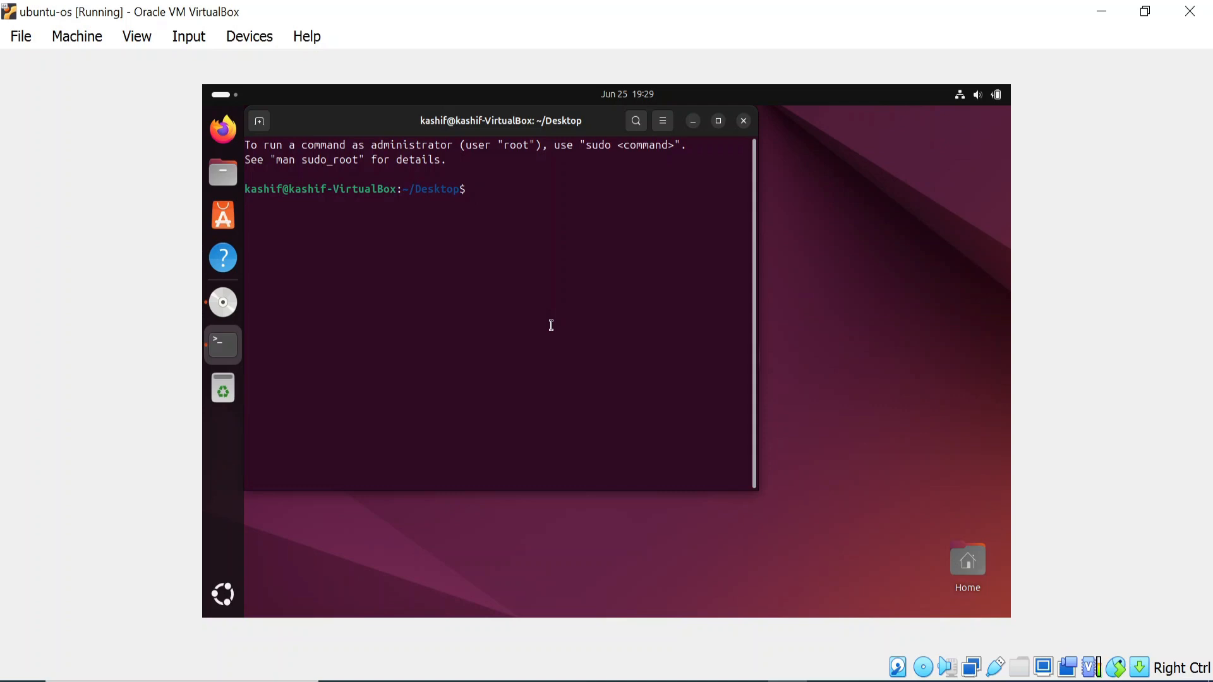
pyautogui.write('cd..')
pyautogui.press('Return')
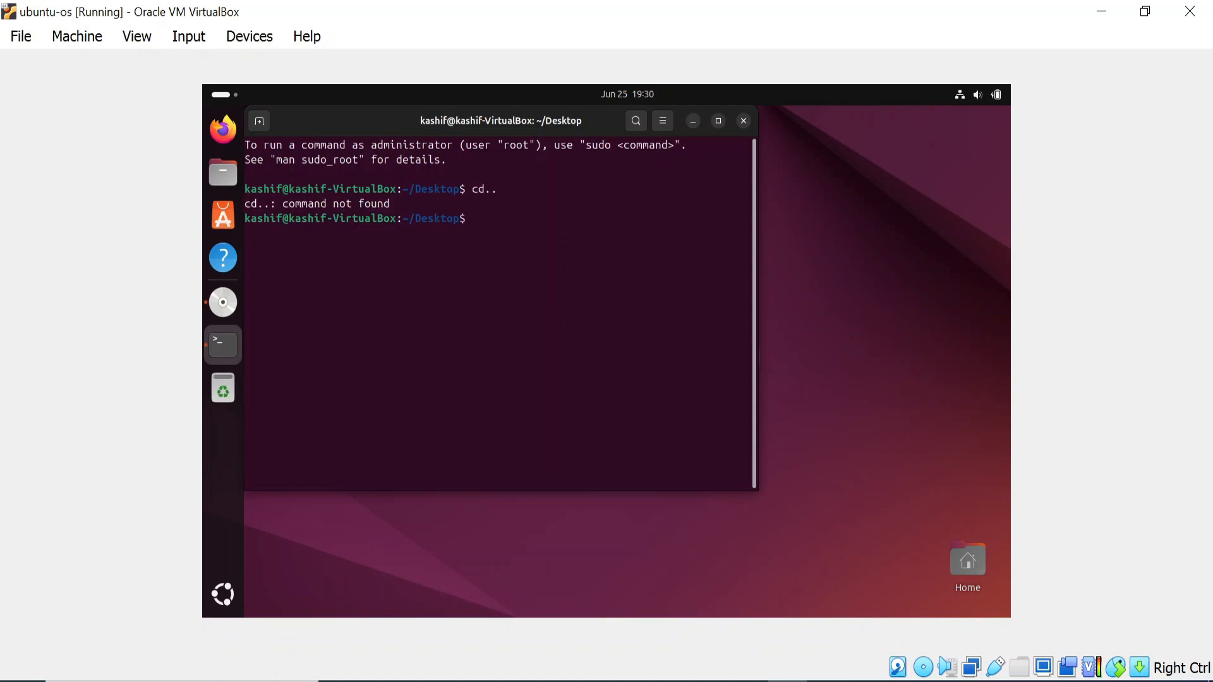
pyautogui.write('cd ..')
pyautogui.press('Return')
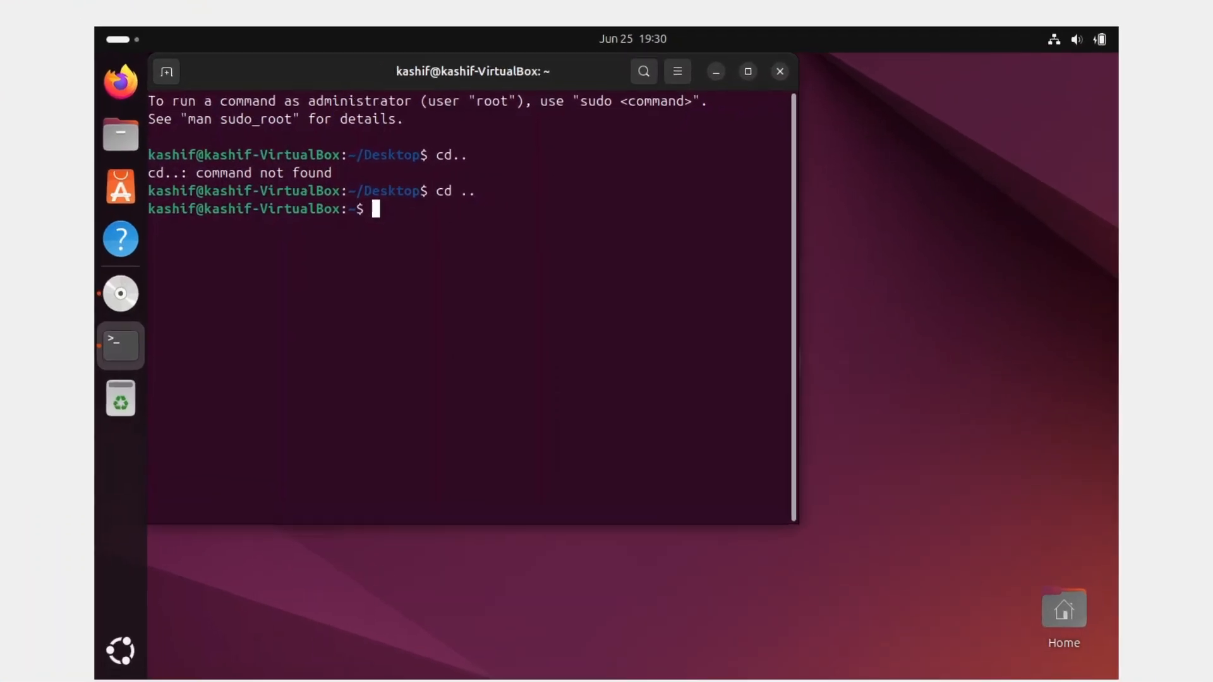
pyautogui.write('find')
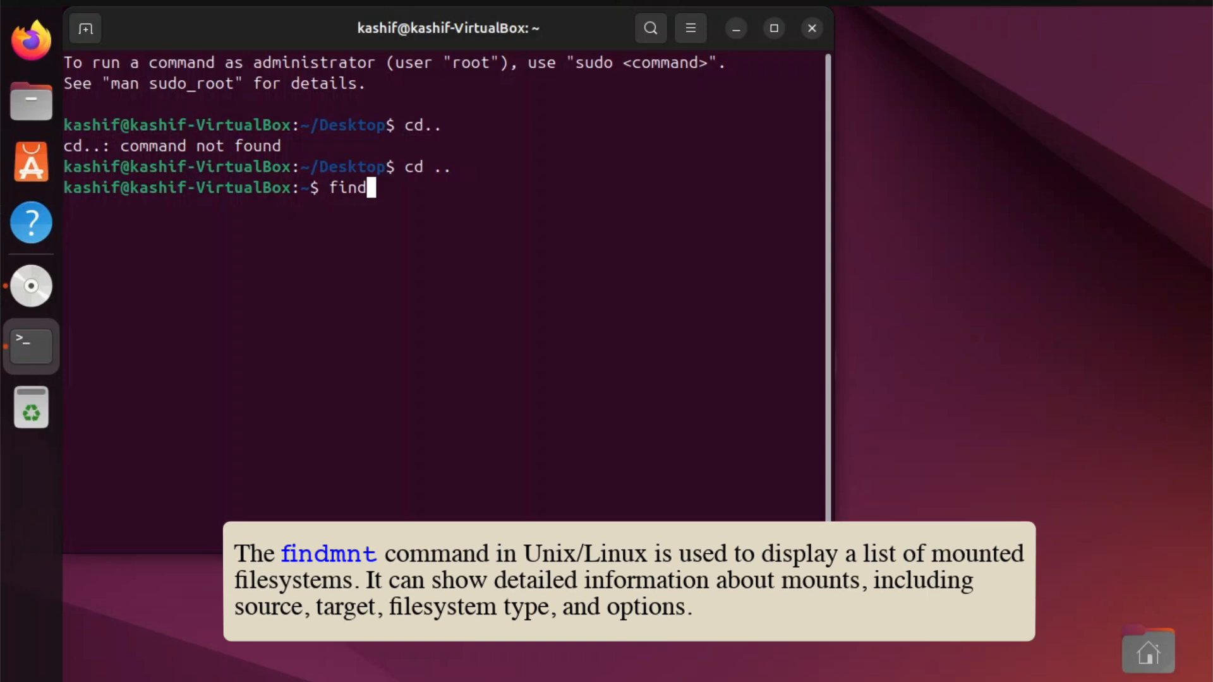
pyautogui.write('mnt')
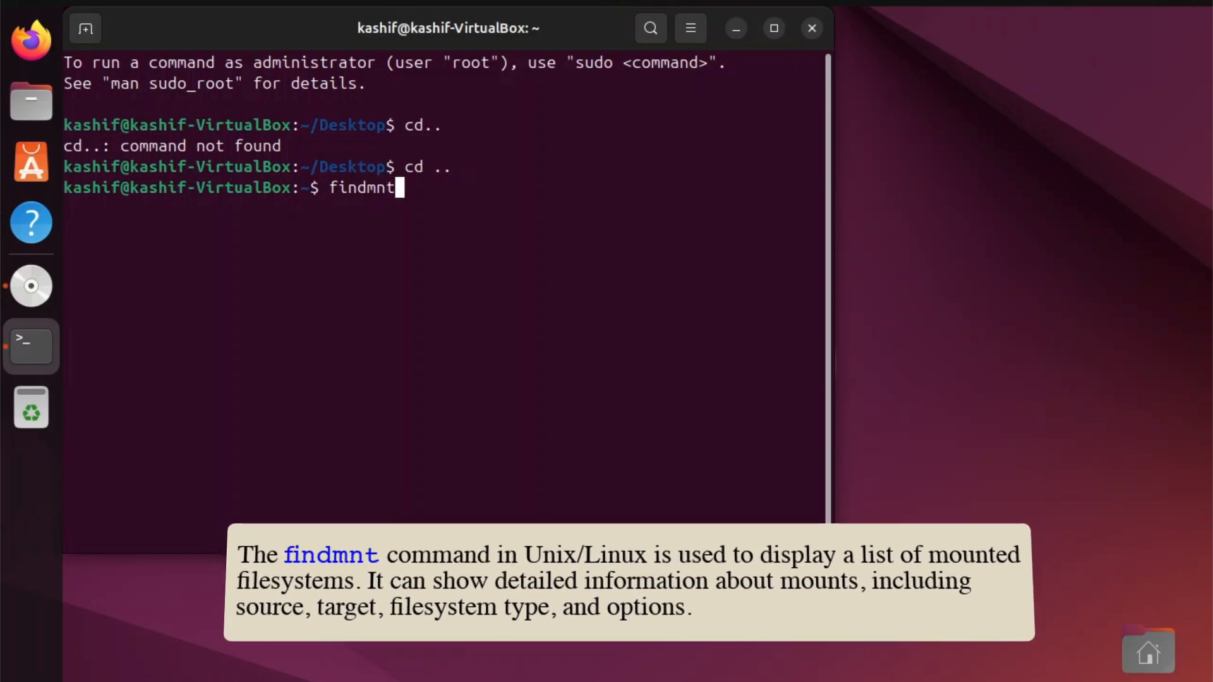
pyautogui.press('Return')
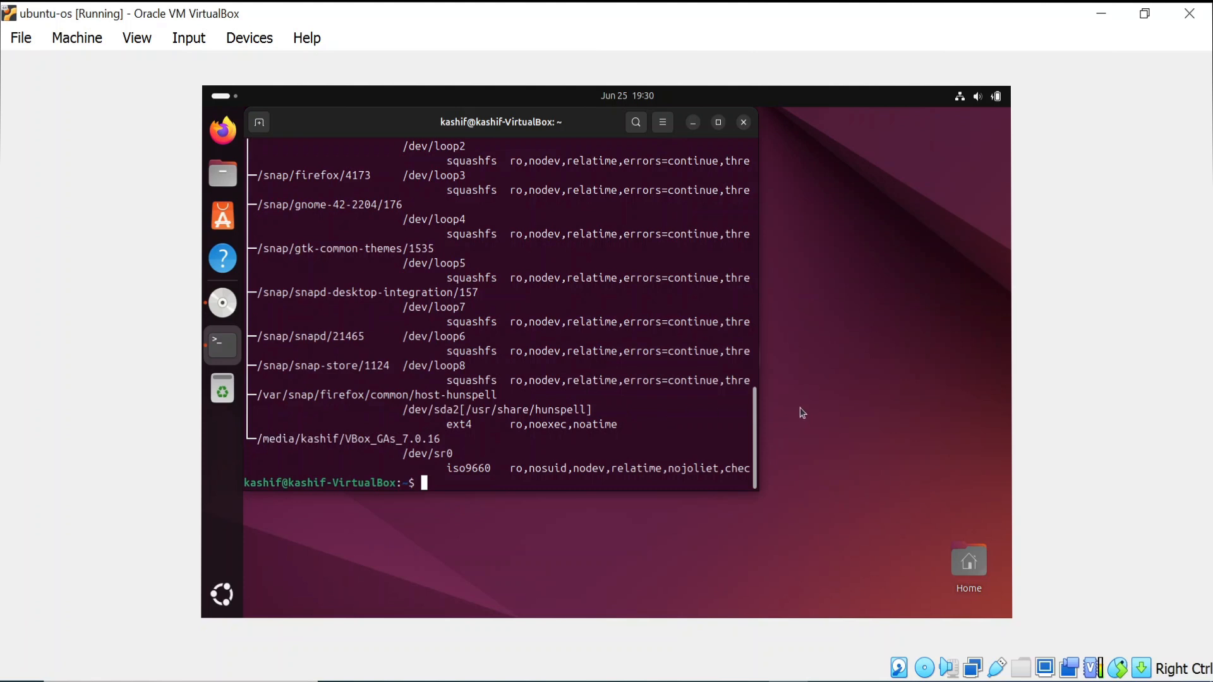
# Run VBoxLinuxAdditions.run from the copied VBox_GAs_7.0.16 mount path in the maximized terminal
pyautogui.click(718, 123)
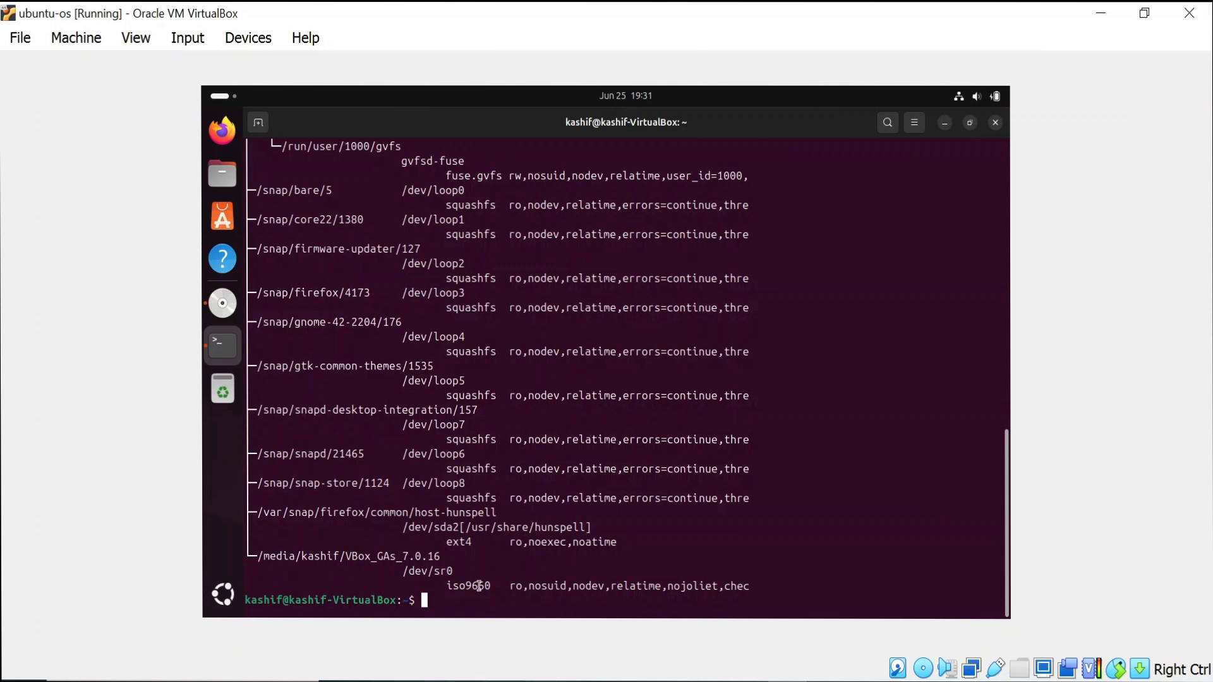
pyautogui.moveTo(457, 572); pyautogui.dragTo(255, 557)
pyautogui.rightClick(270, 560)
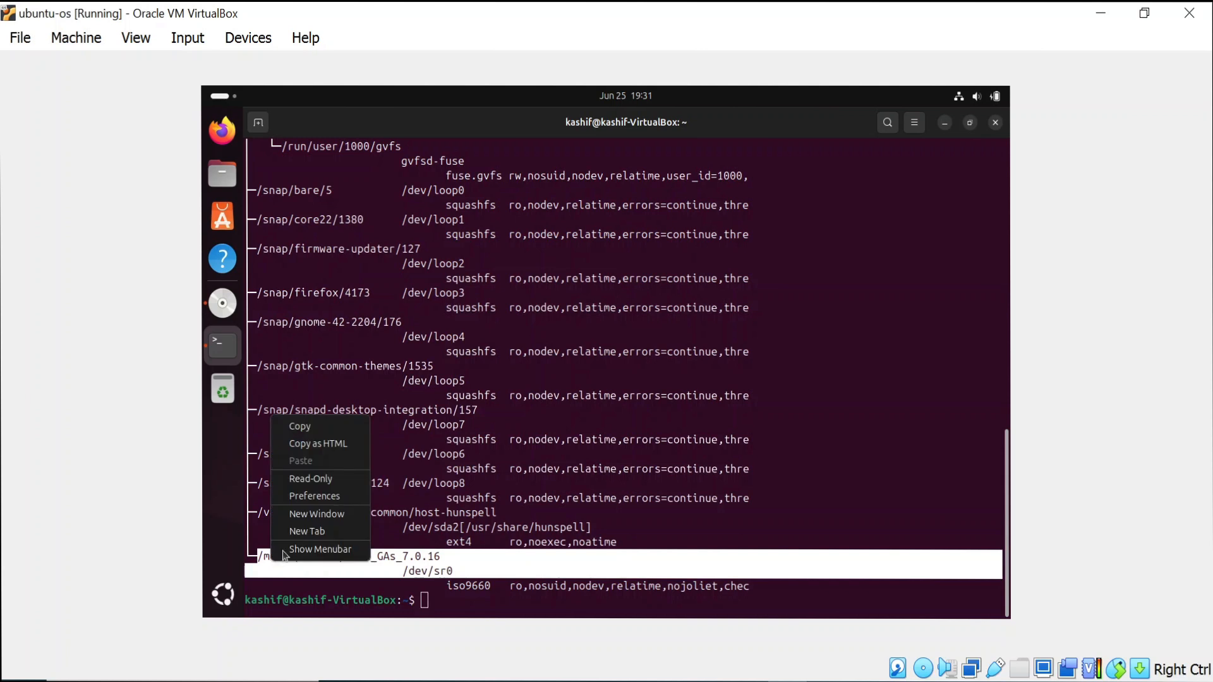
pyautogui.click(307, 426)
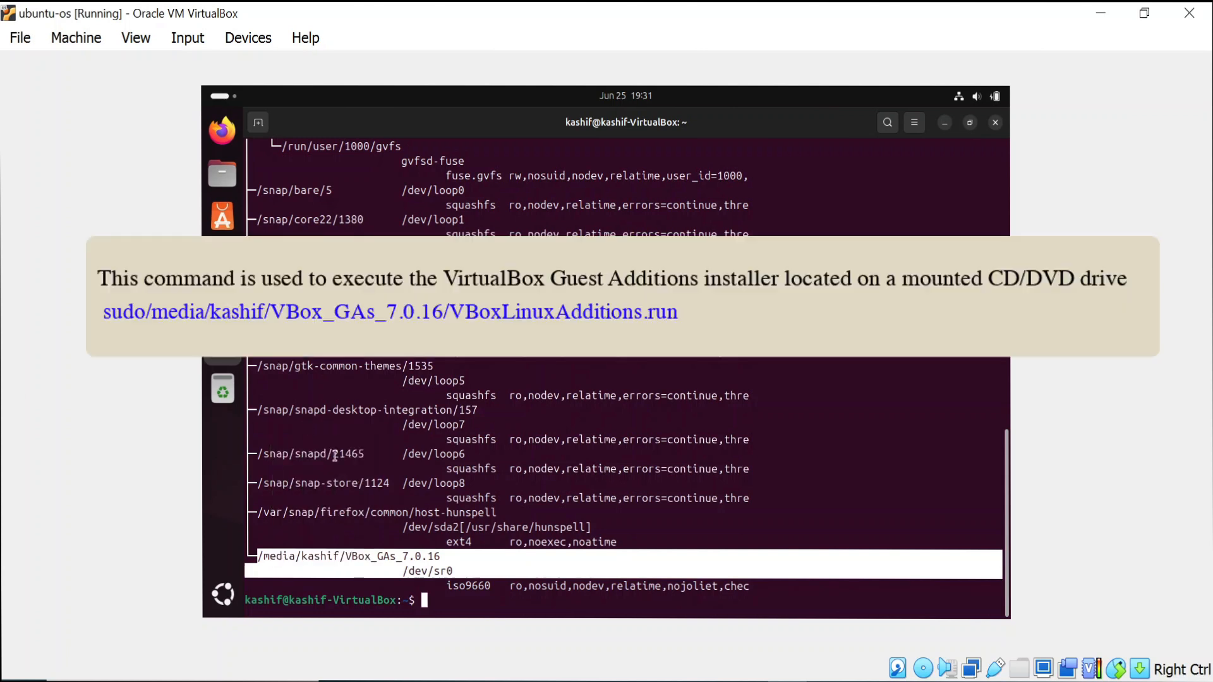
pyautogui.rightClick(425, 605)
pyautogui.click(471, 508)
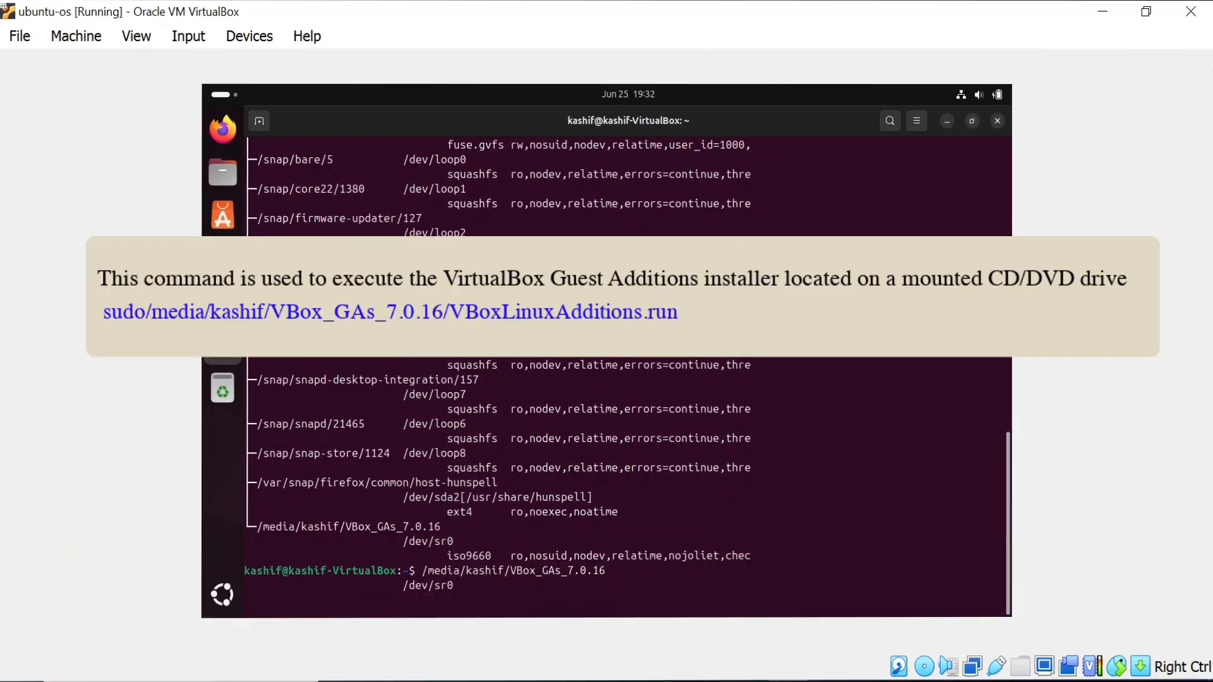
pyautogui.press('BackSpace')
pyautogui.press('BackSpace')
pyautogui.press('BackSpace')
pyautogui.press('BackSpace')
pyautogui.press('BackSpace')
pyautogui.press('BackSpace')
pyautogui.press('BackSpace')
pyautogui.press('BackSpace')
pyautogui.press('BackSpace')
pyautogui.press('BackSpace')
pyautogui.press('BackSpace')
pyautogui.press('BackSpace')
pyautogui.press('BackSpace')
pyautogui.press('BackSpace')
pyautogui.press('BackSpace')
pyautogui.press('BackSpace')
pyautogui.press('BackSpace')
pyautogui.press('BackSpace')
pyautogui.press('BackSpace')
pyautogui.press('BackSpace')
pyautogui.press('BackSpace')
pyautogui.press('BackSpace')
pyautogui.press('BackSpace')
pyautogui.press('BackSpace')
pyautogui.press('BackSpace')
pyautogui.press('BackSpace')
pyautogui.press('BackSpace')
pyautogui.press('BackSpace')
pyautogui.press('BackSpace')
pyautogui.press('BackSpace')
pyautogui.press('BackSpace')
pyautogui.press('BackSpace')
pyautogui.press('BackSpace')
pyautogui.press('BackSpace')
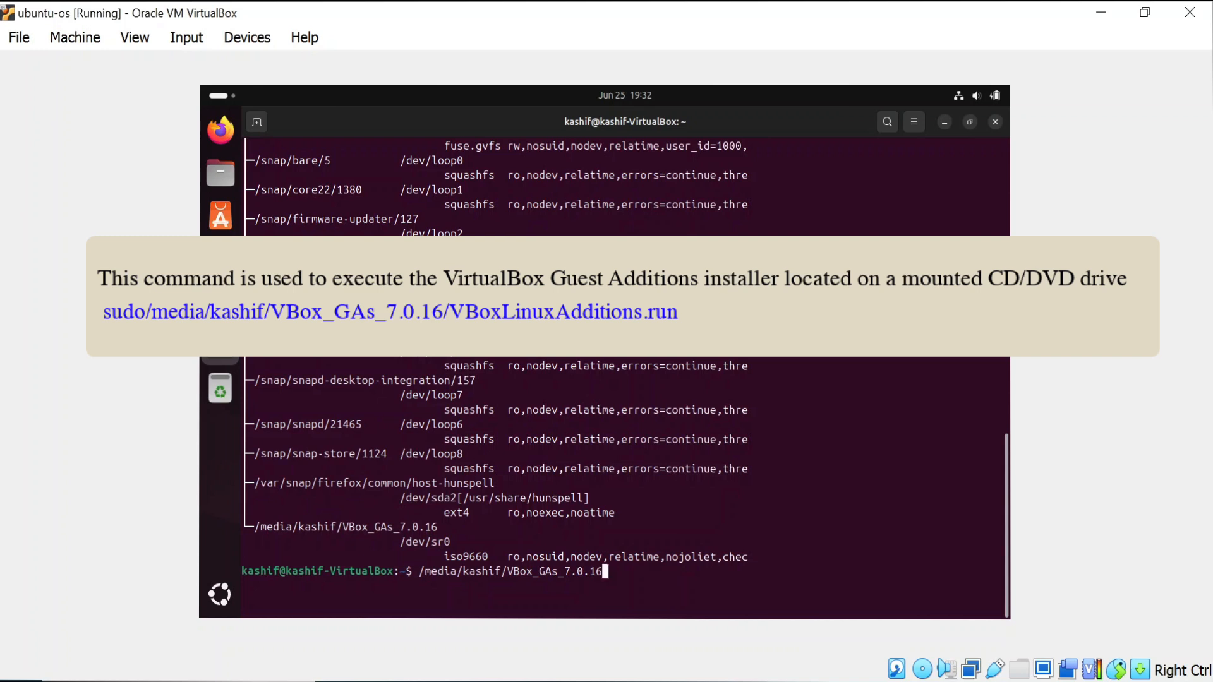
pyautogui.write('/')
pyautogui.write('VBox')
pyautogui.write('LinuxAddition')
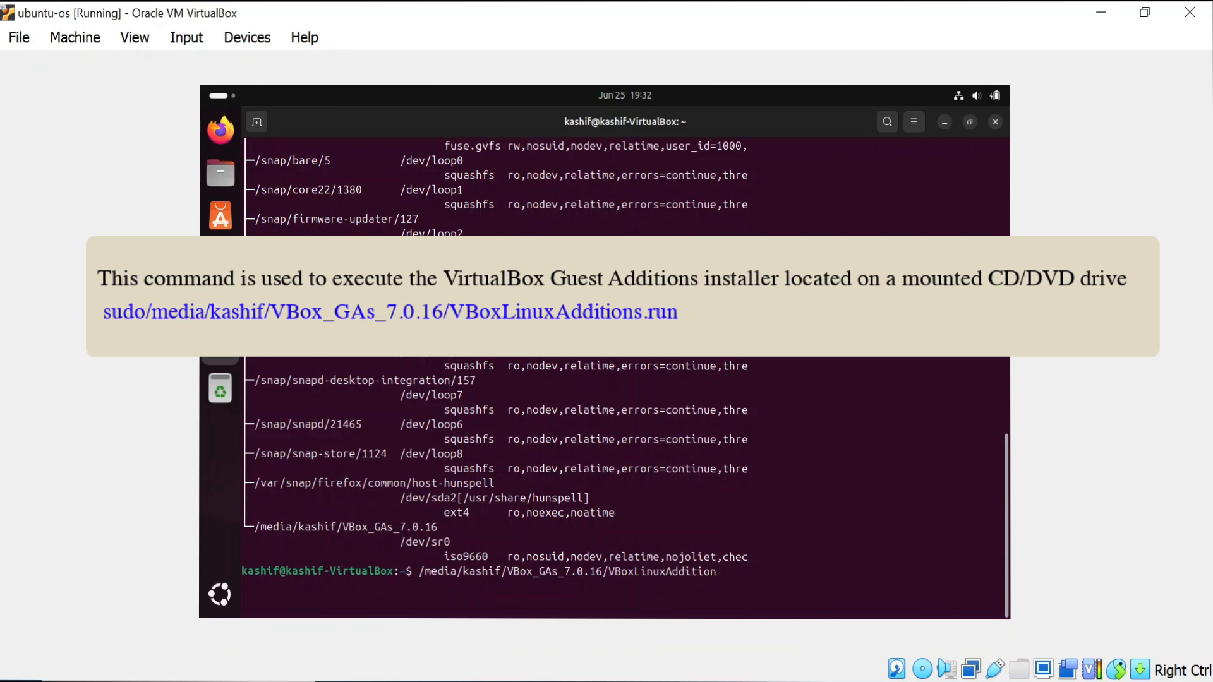
pyautogui.write('s.run')
pyautogui.press('Return')
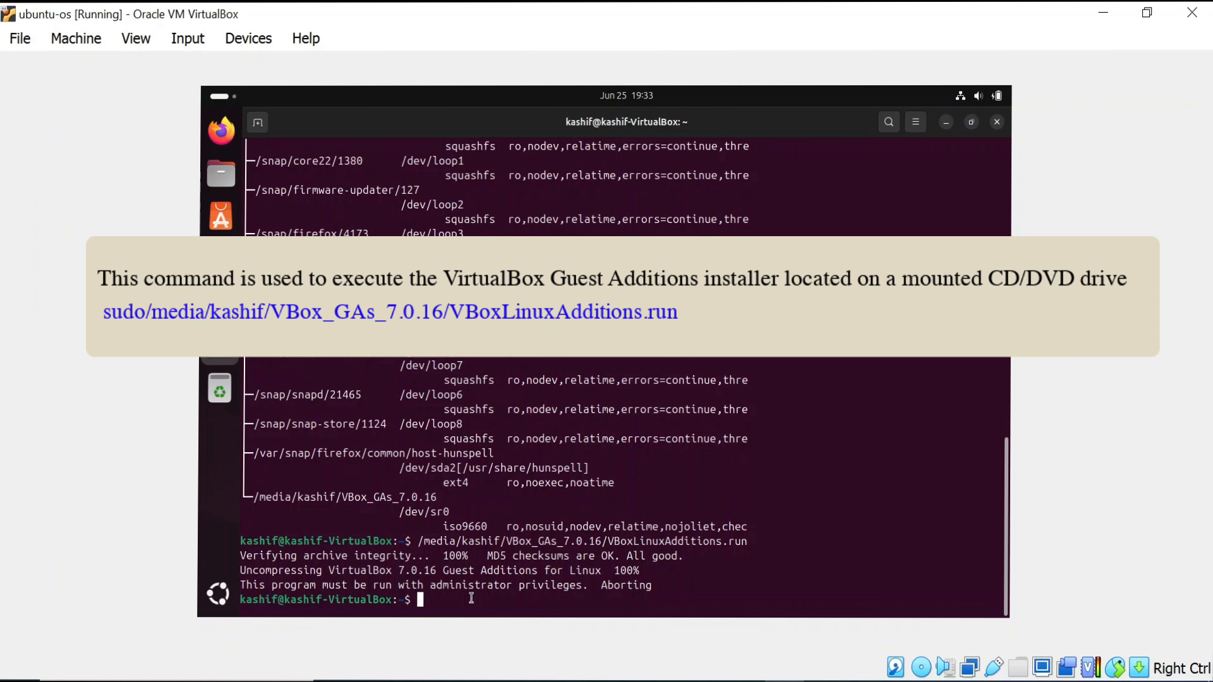
# Rerun the installer with sudo, then try 'install bzip2 tar' after the missing-bzip2 error
pyautogui.press('Up')
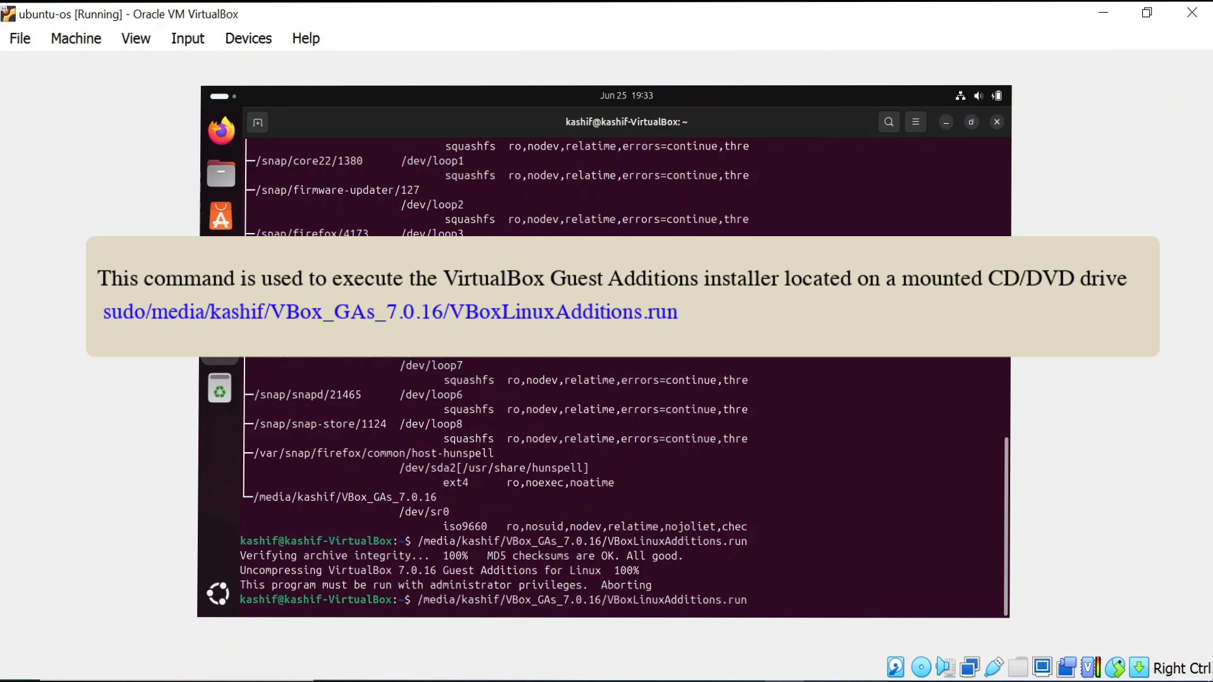
pyautogui.press('Left')
pyautogui.press('Left')
pyautogui.press('Left')
pyautogui.press('Left')
pyautogui.press('Left')
pyautogui.press('Left')
pyautogui.press('Left')
pyautogui.press('Left')
pyautogui.press('Left')
pyautogui.press('Left')
pyautogui.press('Left')
pyautogui.press('Left')
pyautogui.press('Left')
pyautogui.press('Left')
pyautogui.press('Left')
pyautogui.press('Left')
pyautogui.press('Left')
pyautogui.press('Left')
pyautogui.press('Left')
pyautogui.press('Left')
pyautogui.write('sudo')
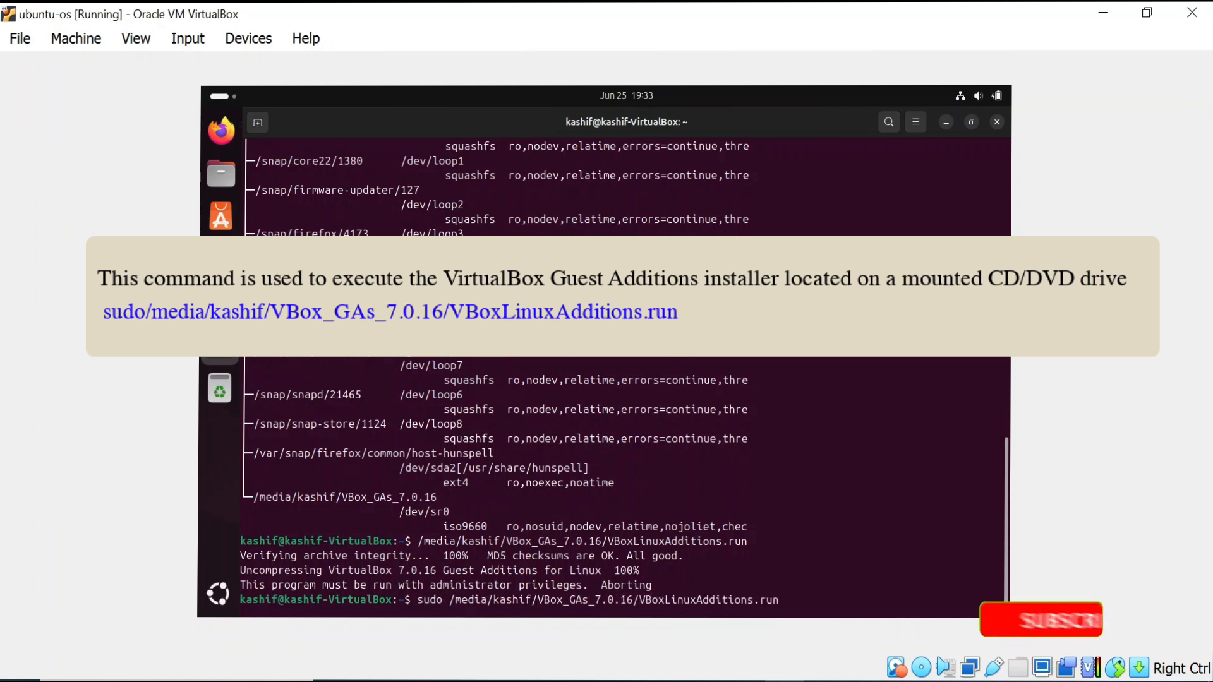
pyautogui.press('Right')
pyautogui.press('Right')
pyautogui.press('Right')
pyautogui.press('Right')
pyautogui.press('Right')
pyautogui.press('Right')
pyautogui.press('Right')
pyautogui.press('Right')
pyautogui.press('Right')
pyautogui.press('Right')
pyautogui.press('Right')
pyautogui.press('Right')
pyautogui.press('Right')
pyautogui.press('Right')
pyautogui.press('Right')
pyautogui.press('Right')
pyautogui.press('Right')
pyautogui.press('Right')
pyautogui.press('Right')
pyautogui.press('Right')
pyautogui.press('Right')
pyautogui.press('Right')
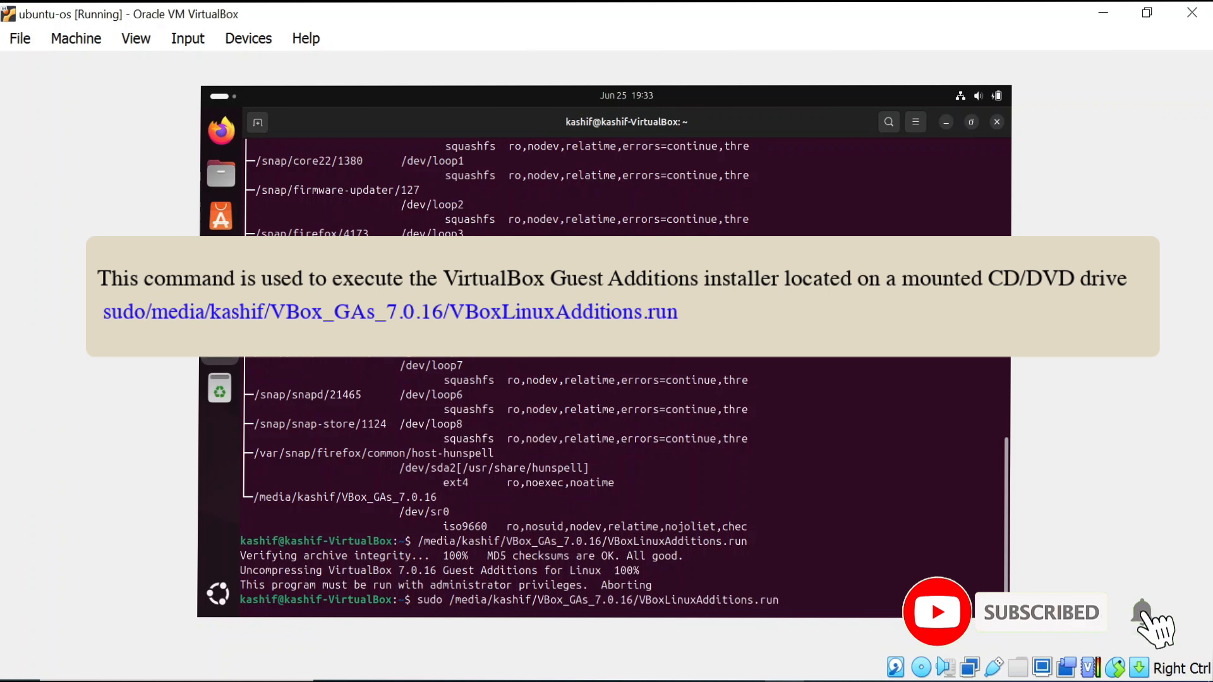
pyautogui.press('Return')
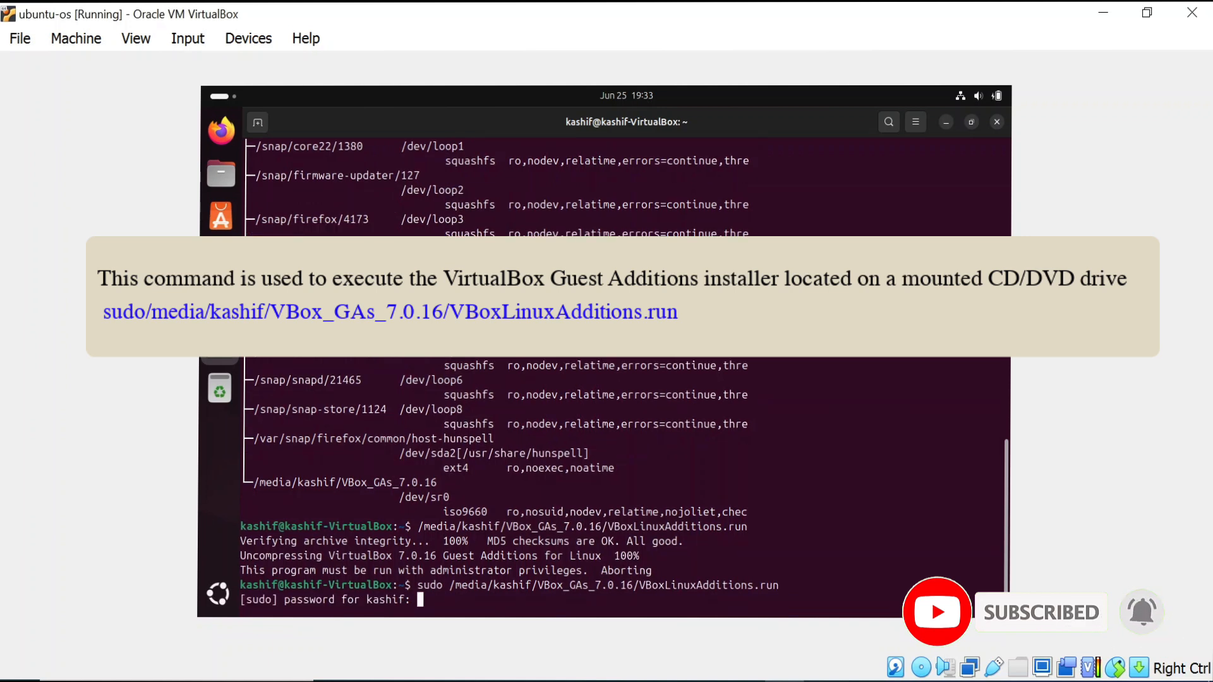
pyautogui.press('Return')
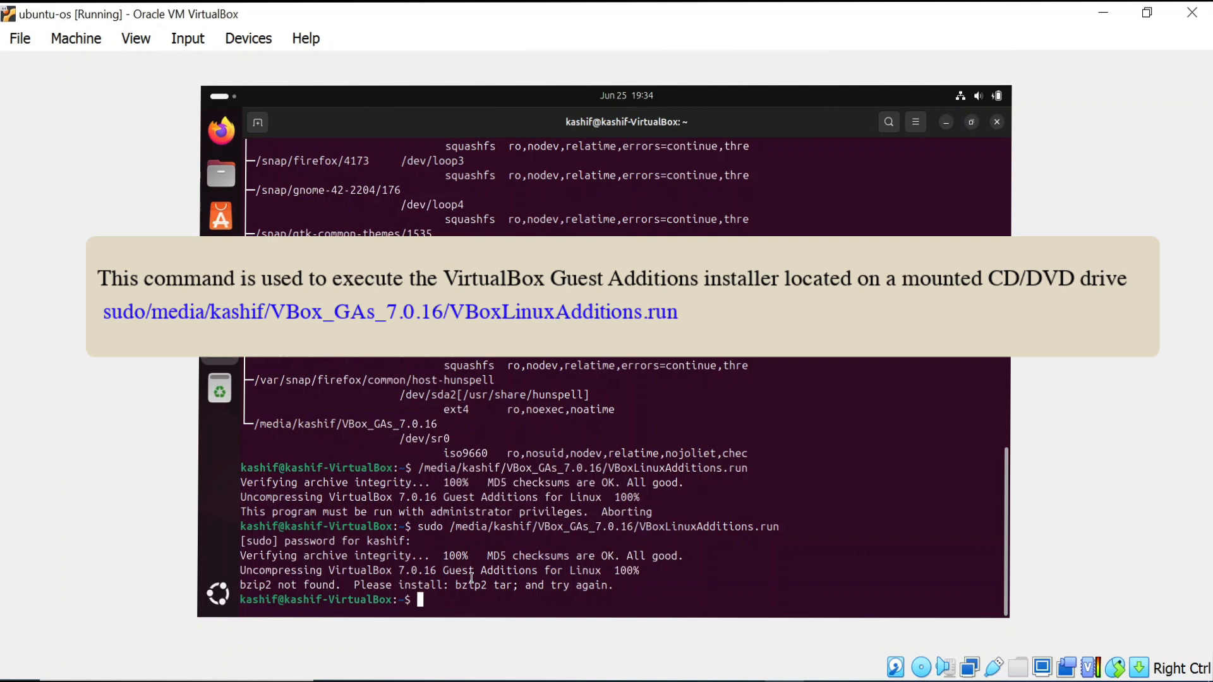
pyautogui.write('install bzip2 tar')
pyautogui.press('Return')
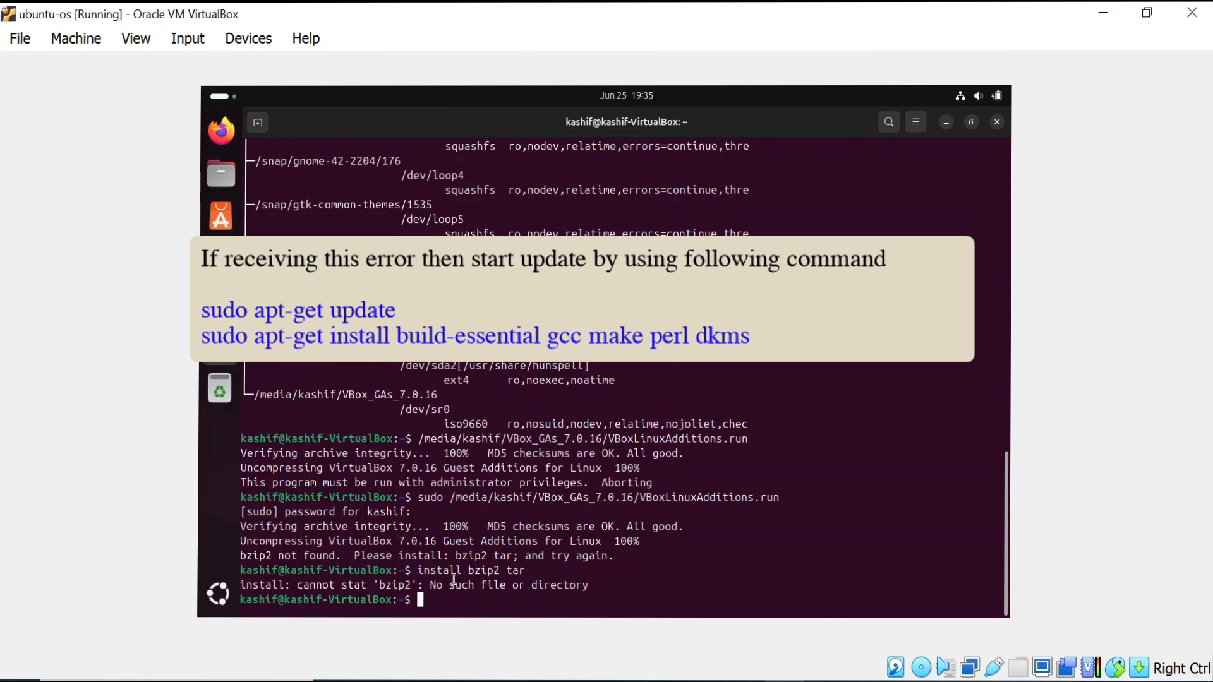
# Run 'sudo apt-get update', then type 'sudo apt-get install build-essential gcc make perl dkms'
pyautogui.write('sudo apt-get update')
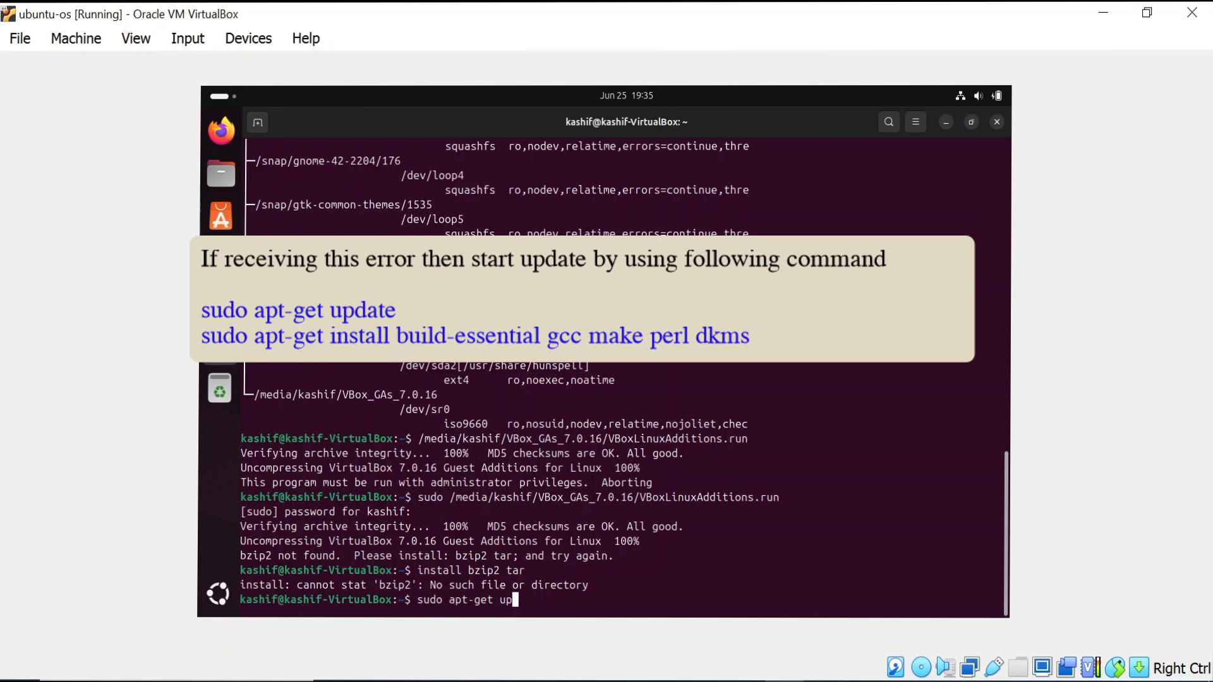
pyautogui.press('Return')
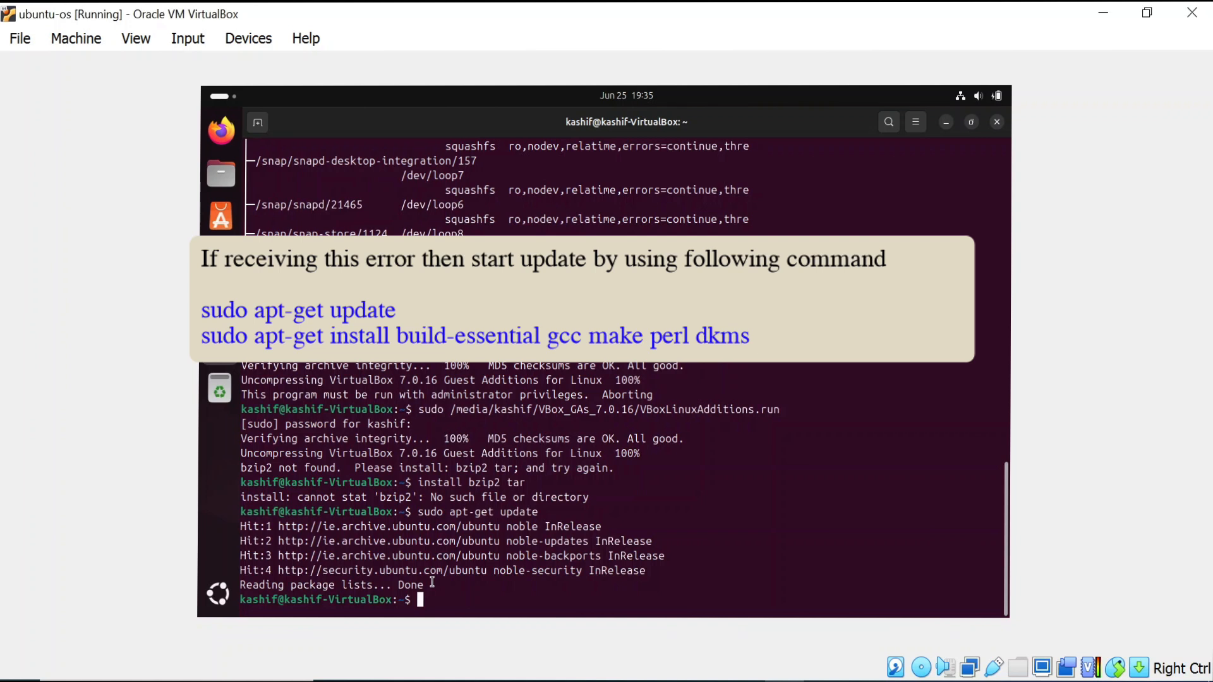
pyautogui.write('sudo apt-get install')
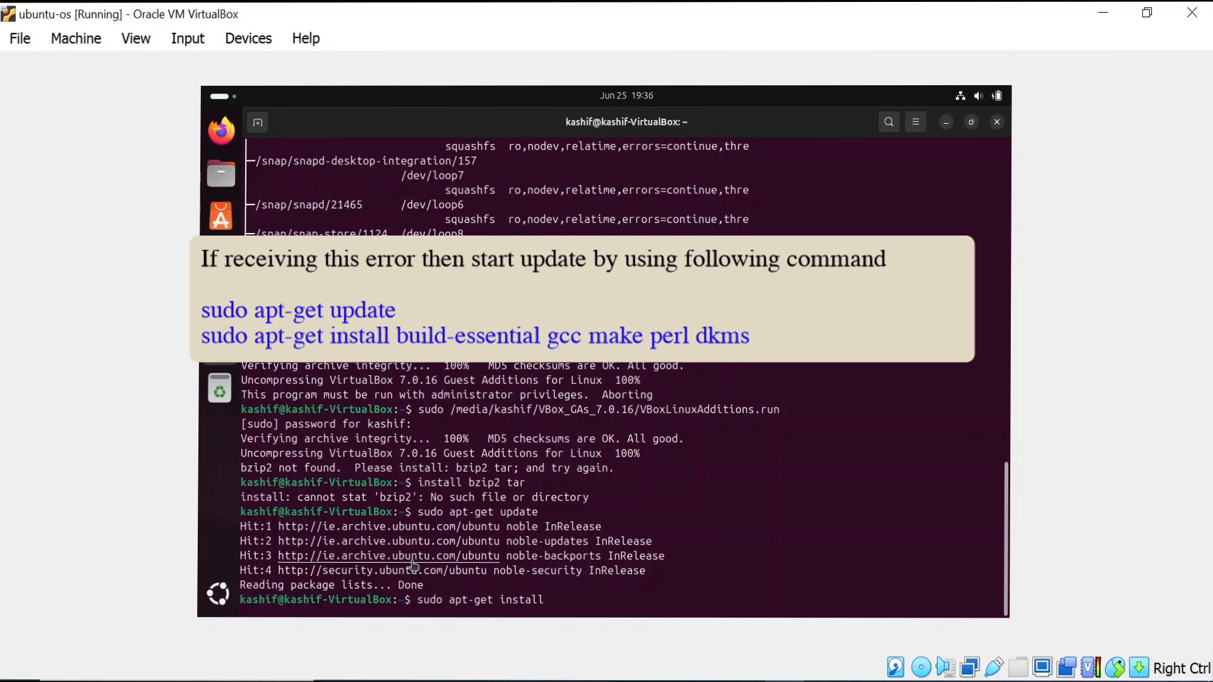
pyautogui.write('build')
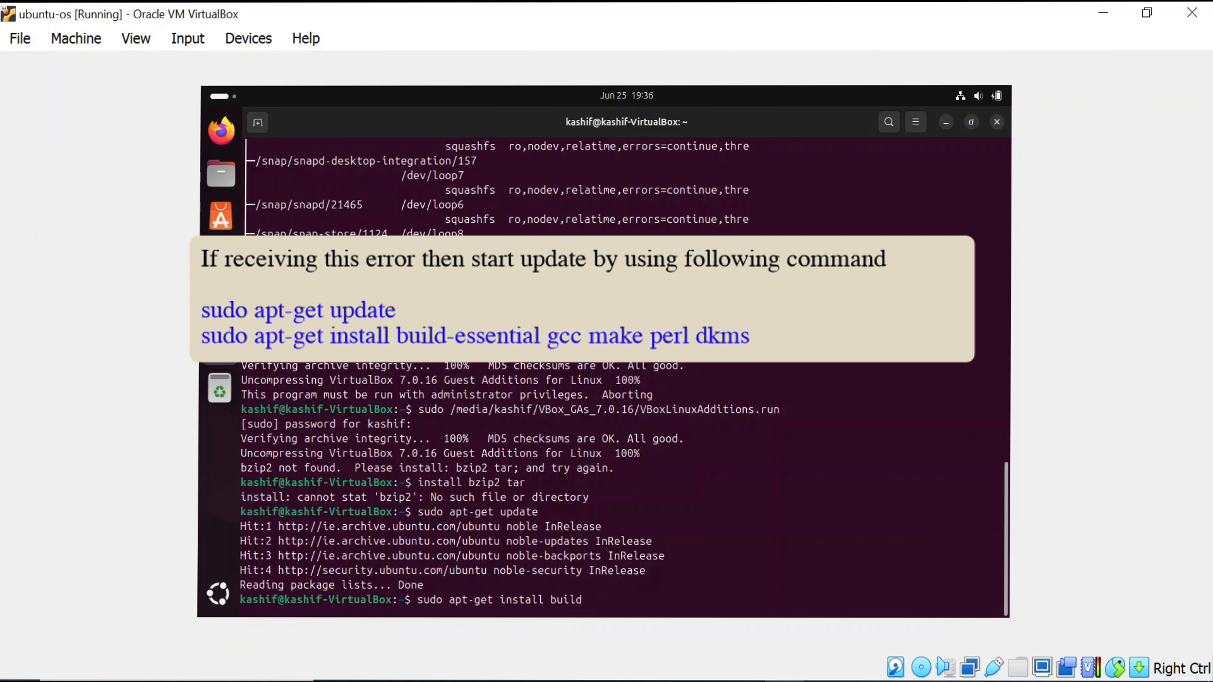
pyautogui.write('-essential gcc make perl ')
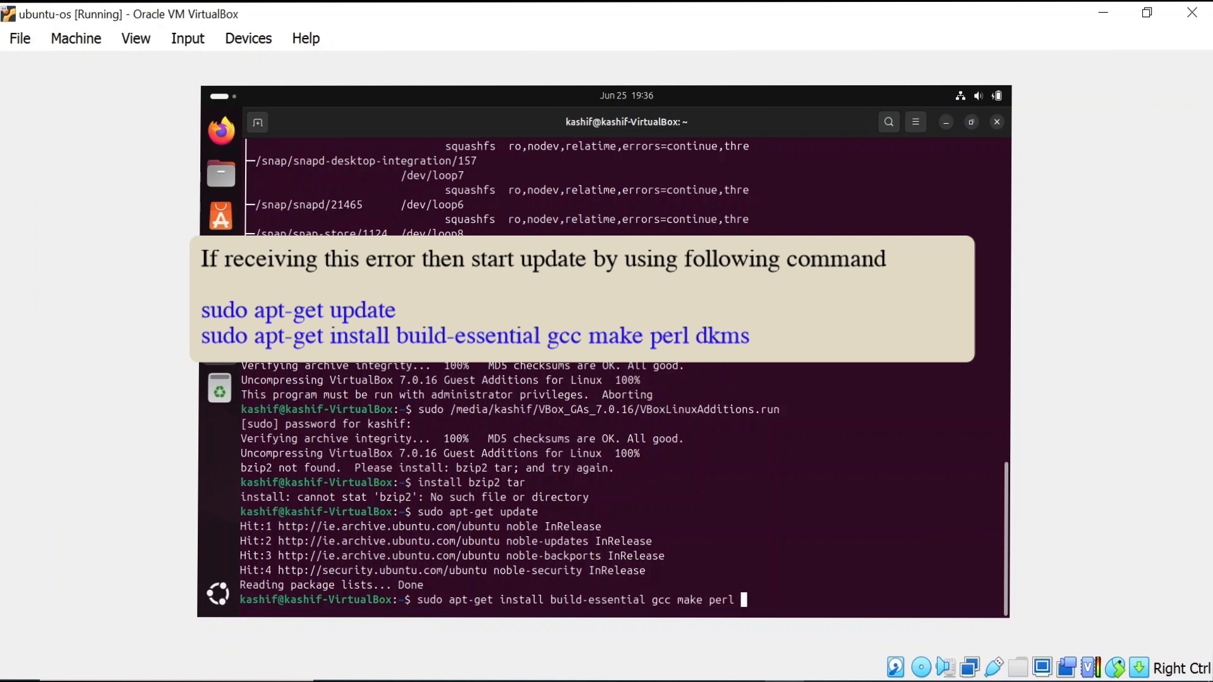
pyautogui.write('dkms')
# Install build-essential, gcc, make, perl and dkms, confirming with y, then recall the installer command
pyautogui.press('Return')
pyautogui.write('y')
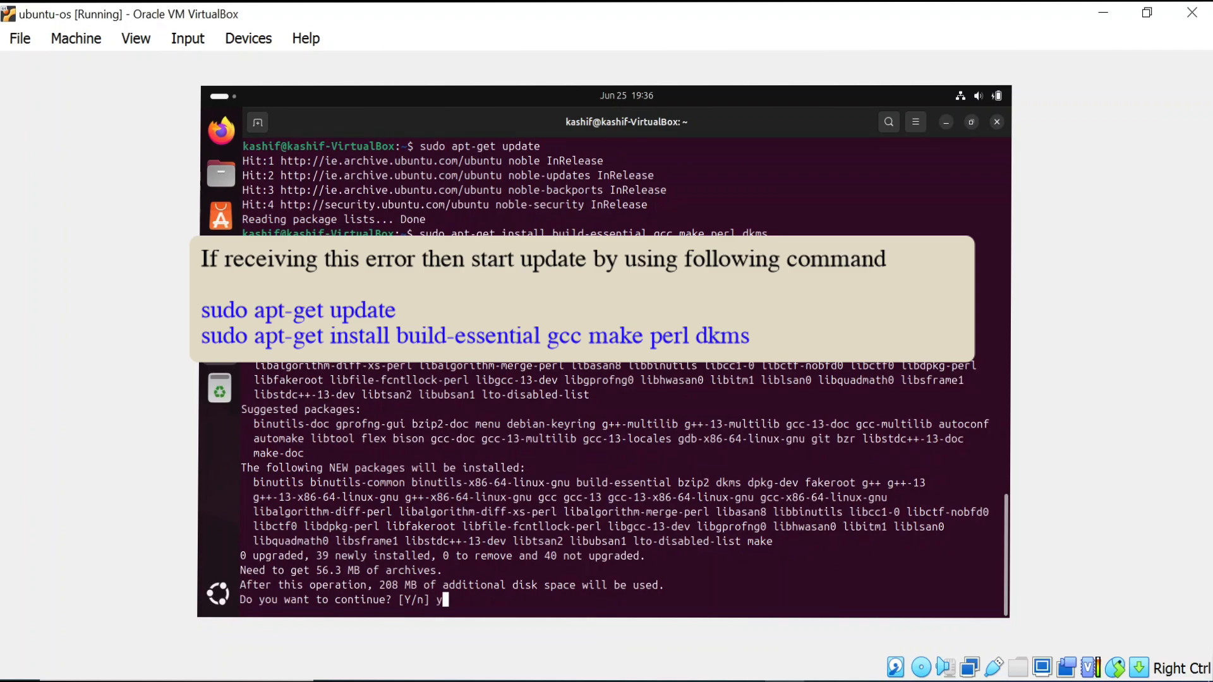
pyautogui.press('Return')
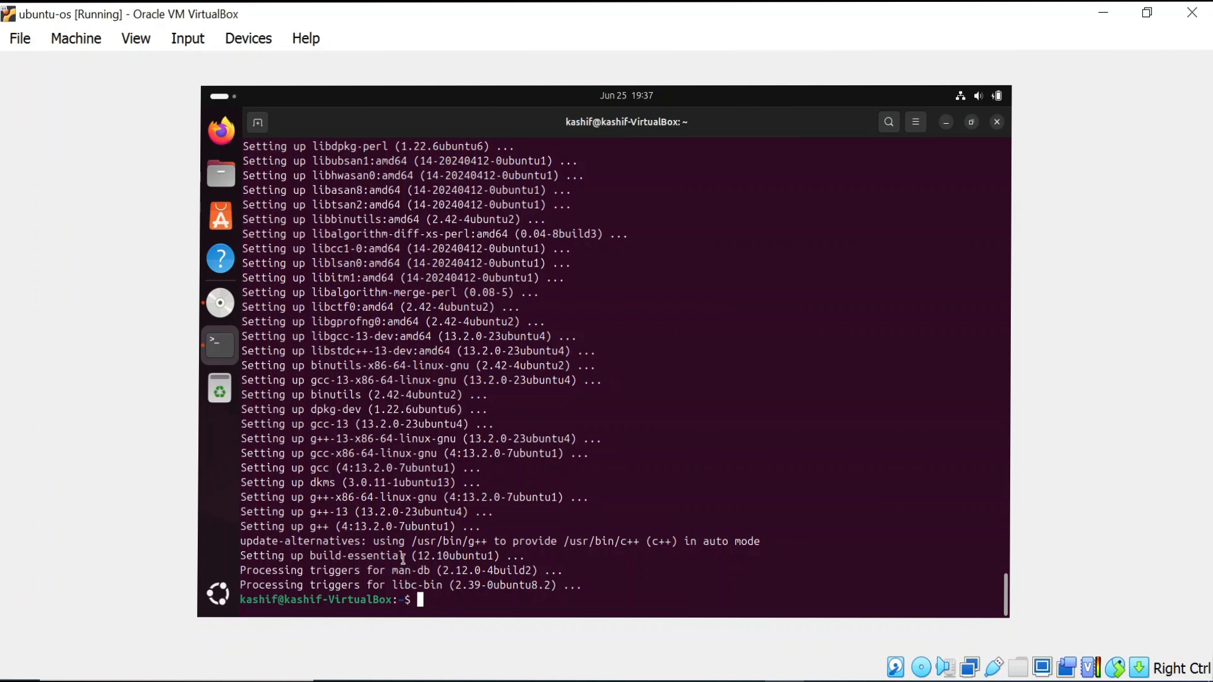
pyautogui.press('Up')
pyautogui.press('Up')
pyautogui.press('Up')
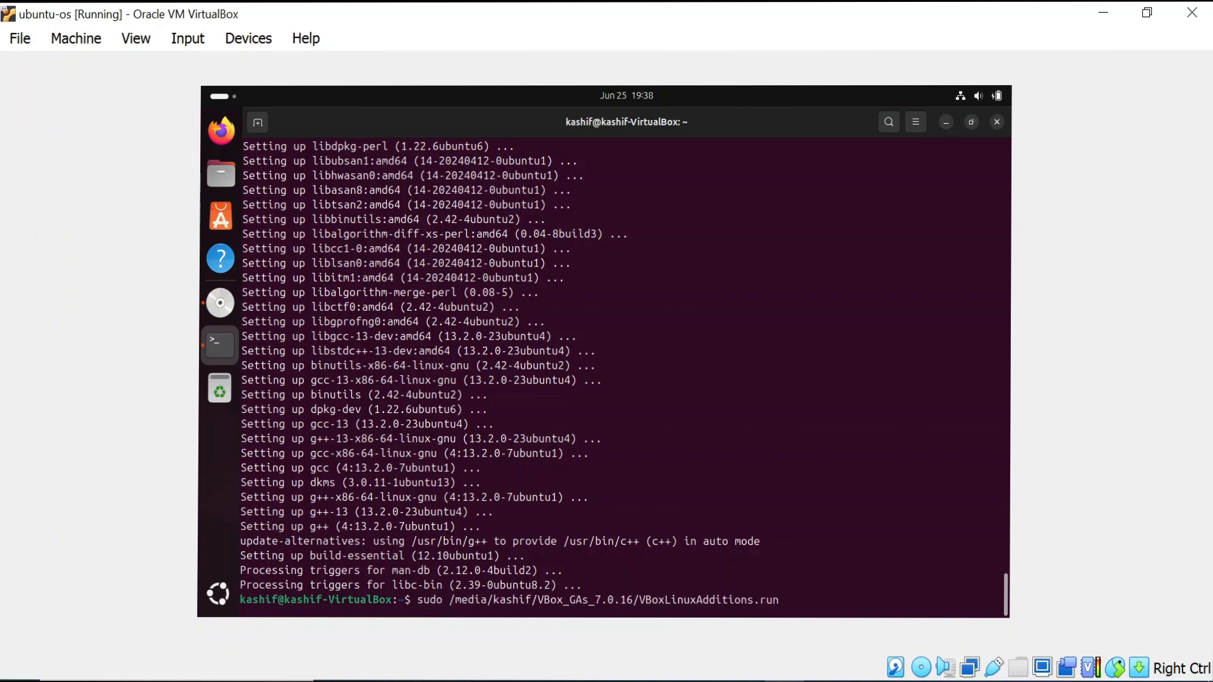
# Rerun sudo VBoxLinuxAdditions.run to build the Guest Additions 7.0.16 modules and reboot
pyautogui.press('Return')
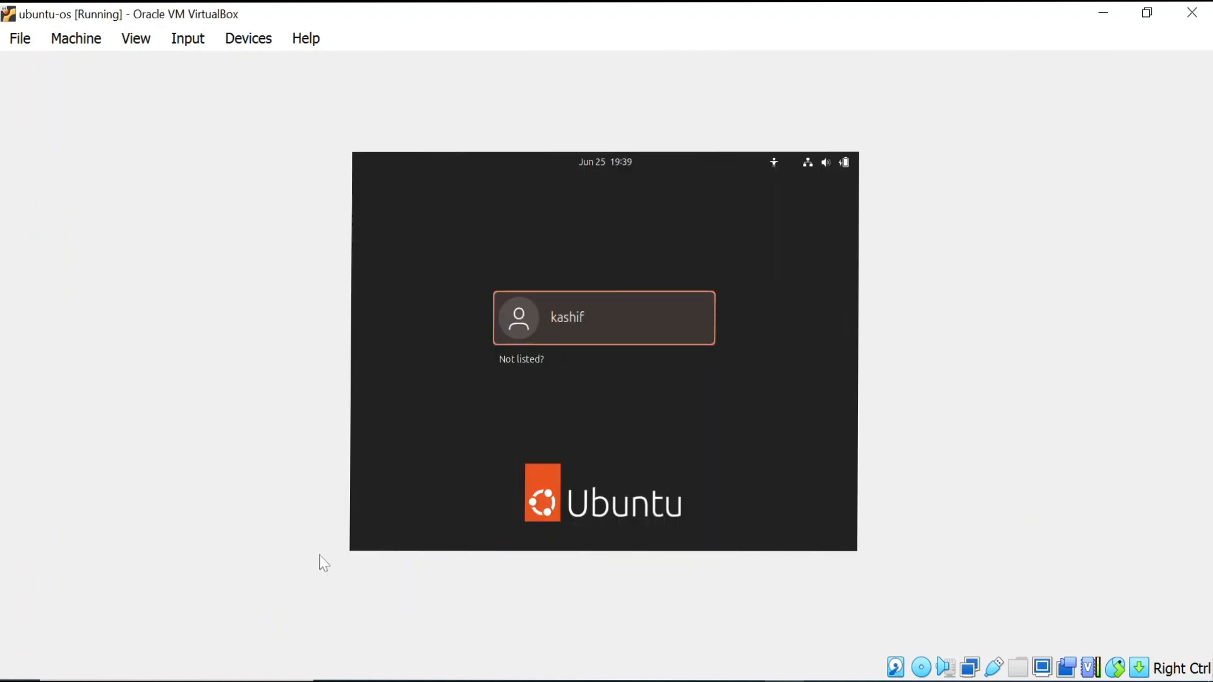
# Log in to the Ubuntu guest by selecting the user account and entering its password
pyautogui.click(555, 309)
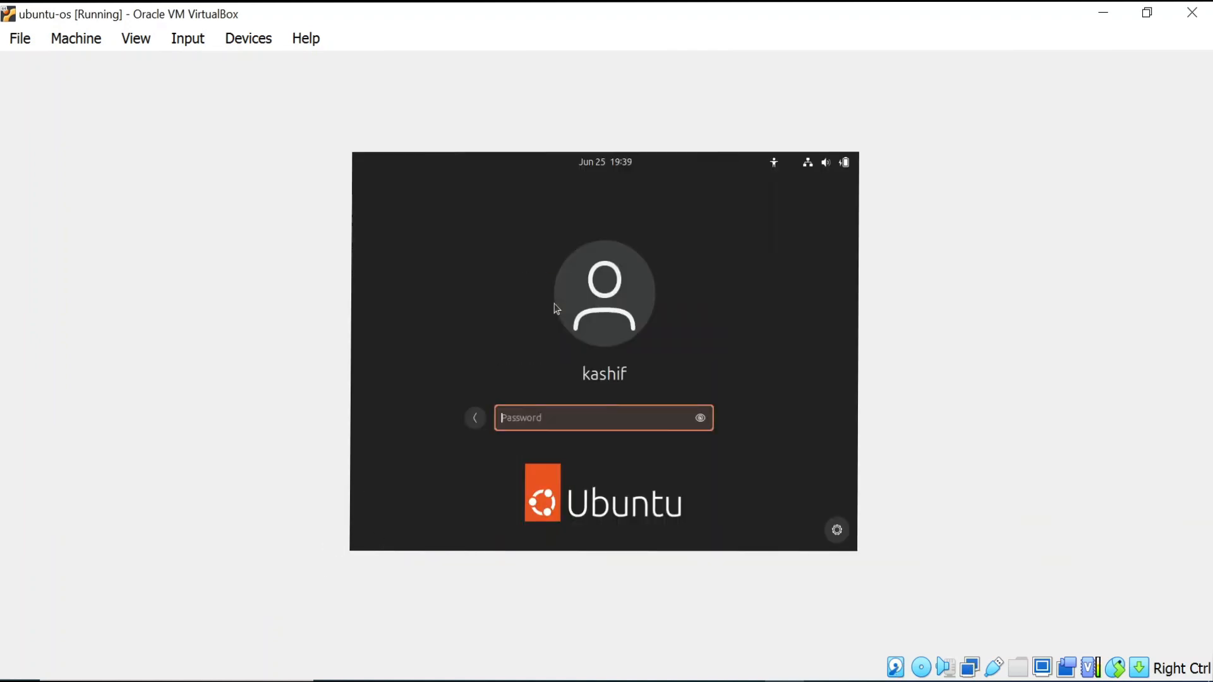
pyautogui.write('*********')
pyautogui.press('Return')
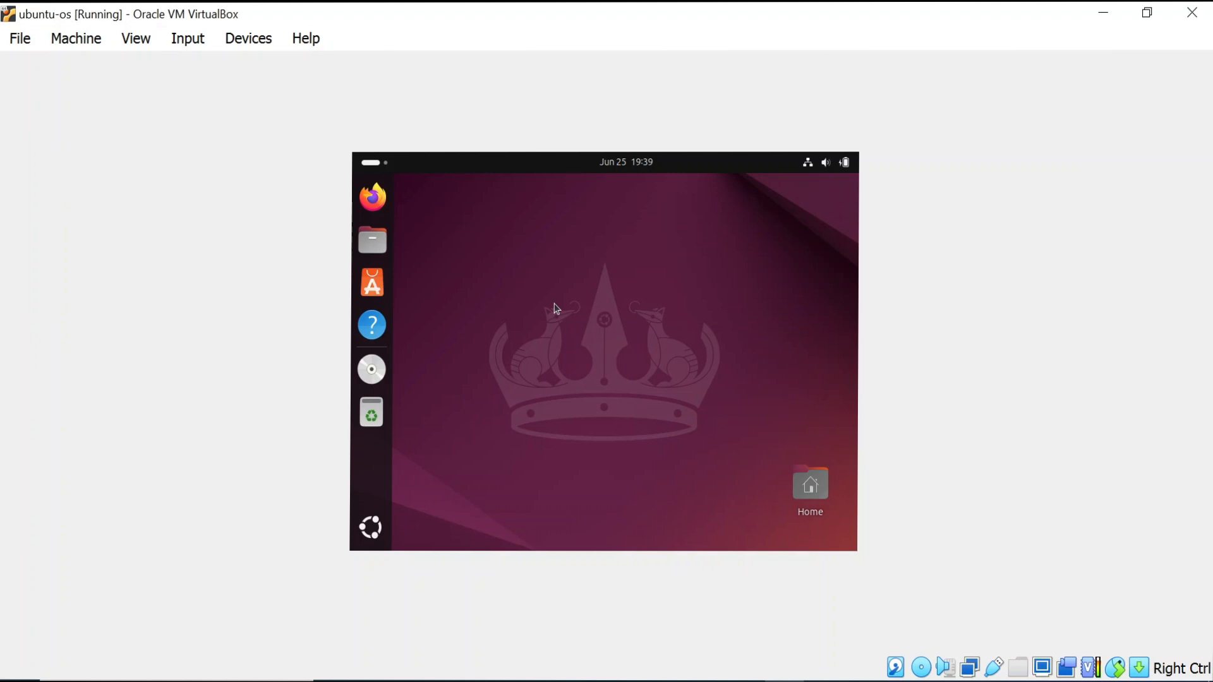
# Resize the Ubuntu guest screen to 1680x1050, then 1920x1200, and minimize its window
pyautogui.click(135, 38)
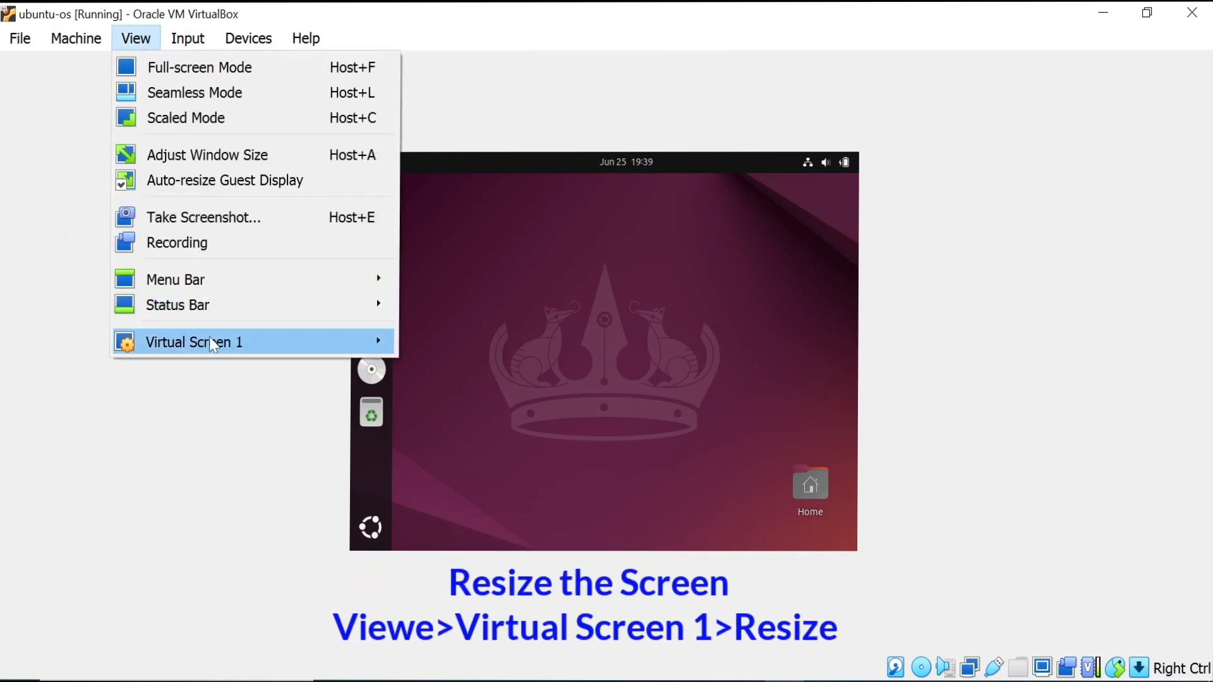
pyautogui.moveTo(226, 342)
pyautogui.click(563, 445)
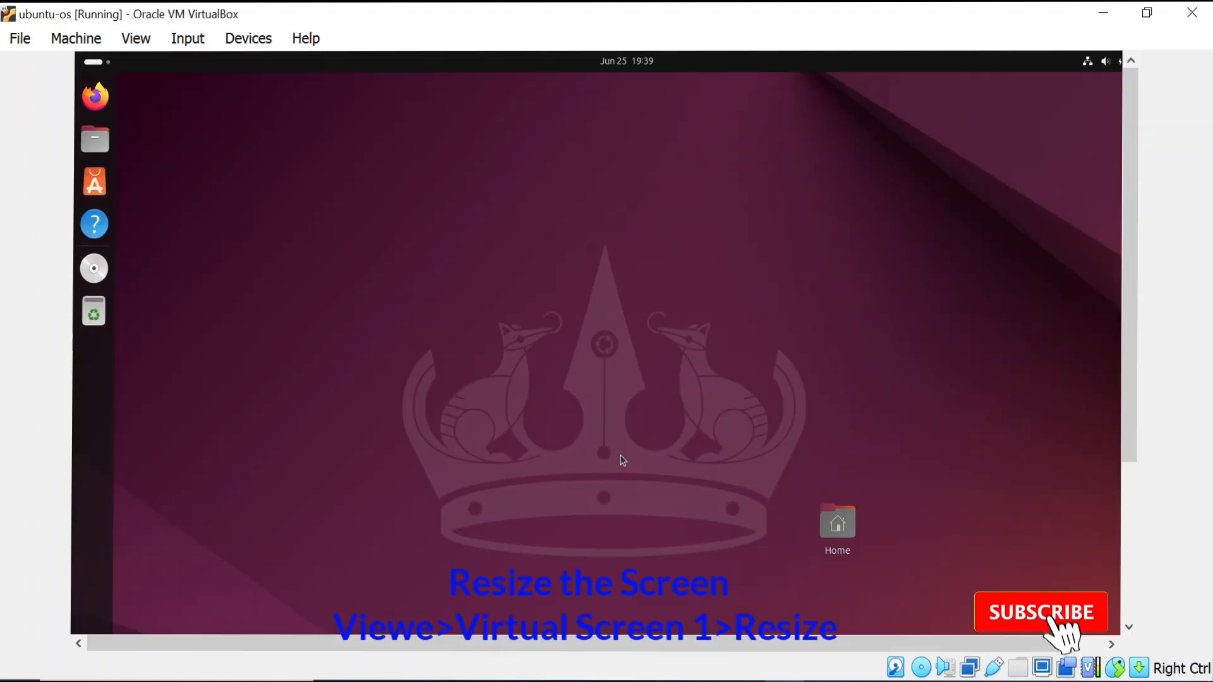
pyautogui.click(136, 38)
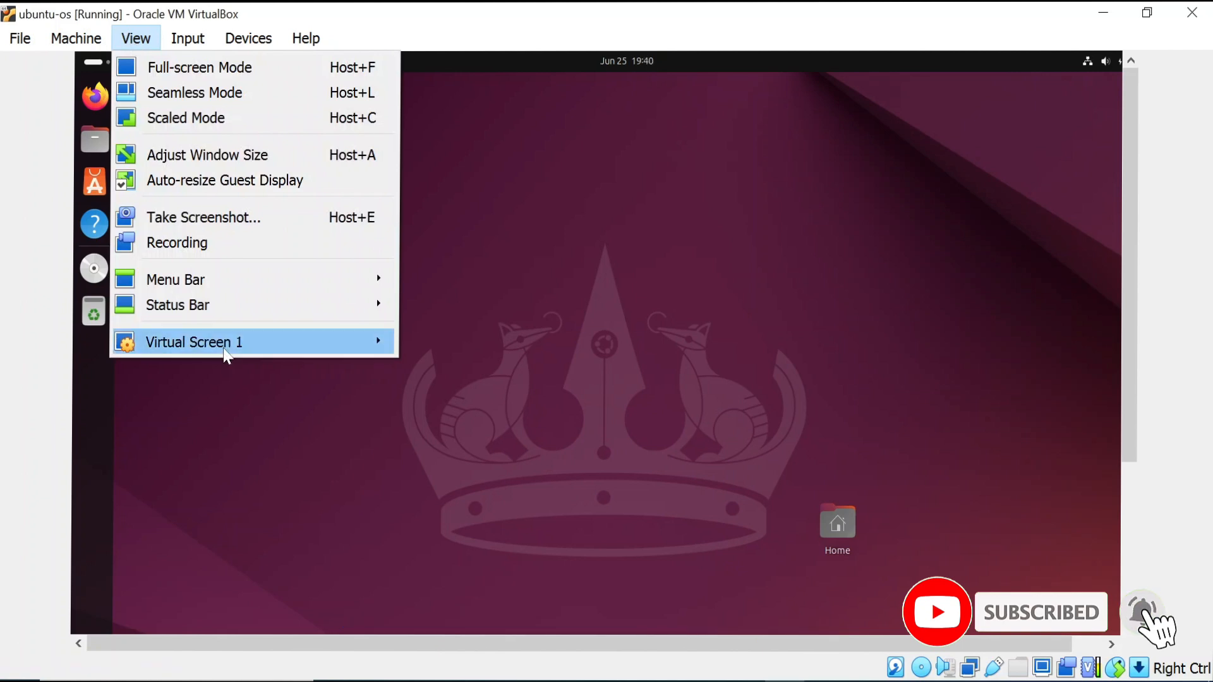
pyautogui.moveTo(226, 343)
pyautogui.click(561, 490)
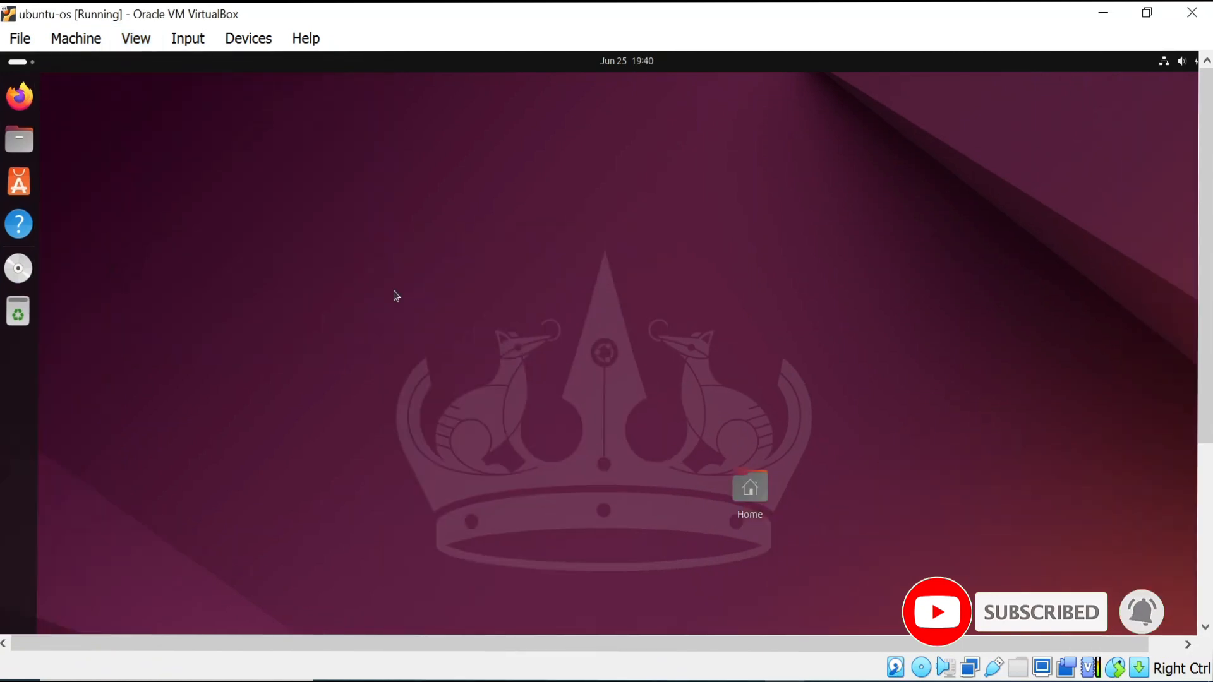
pyautogui.click(1103, 13)
pyautogui.rightClick(157, 166)
# Start the KaliLinux machine from its context menu, then select and start ubuntu-os
pyautogui.click(665, 84)
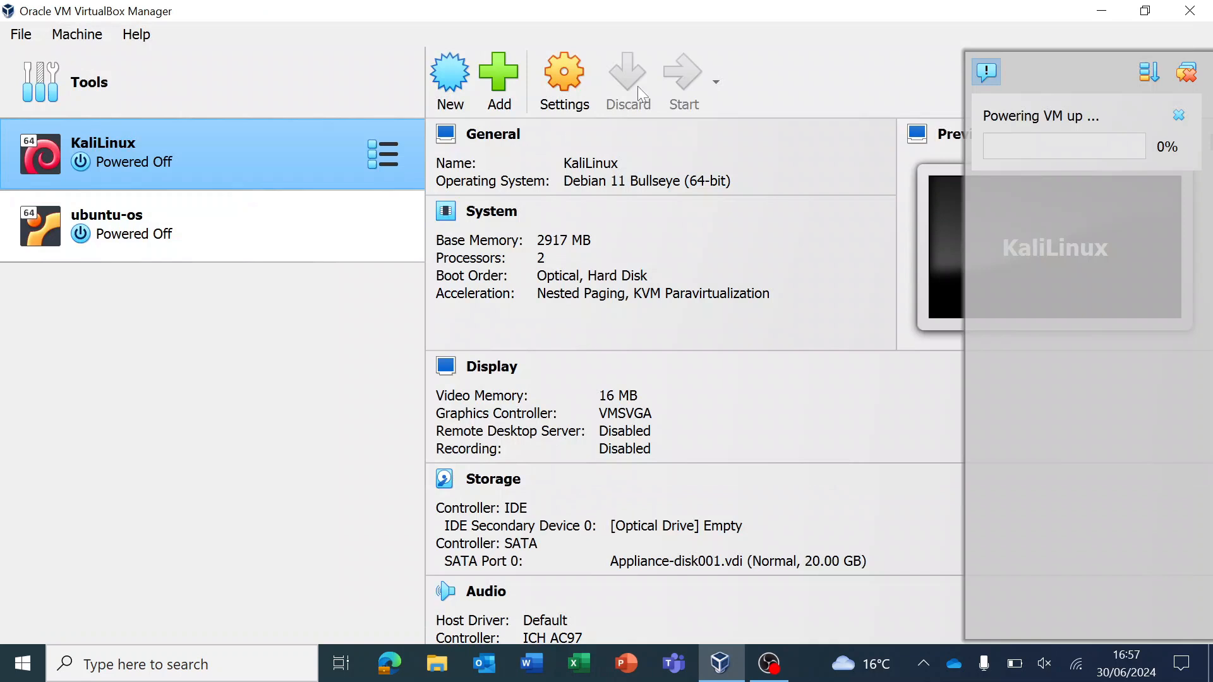
pyautogui.click(334, 210)
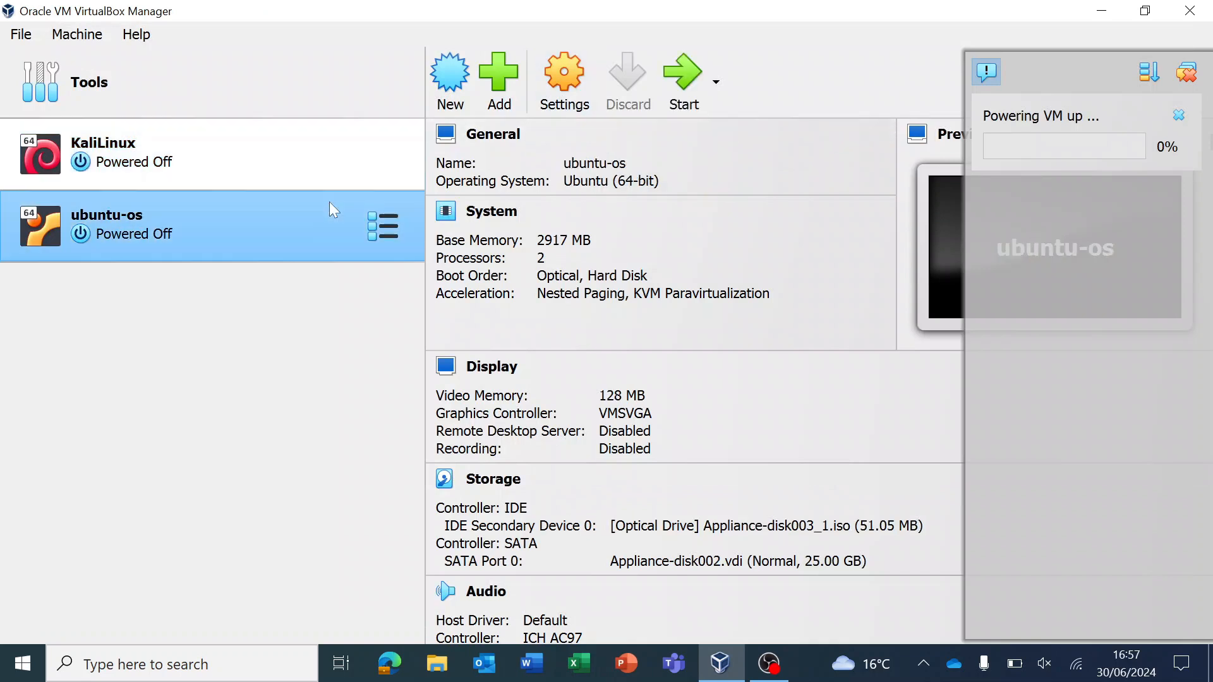
pyautogui.click(682, 74)
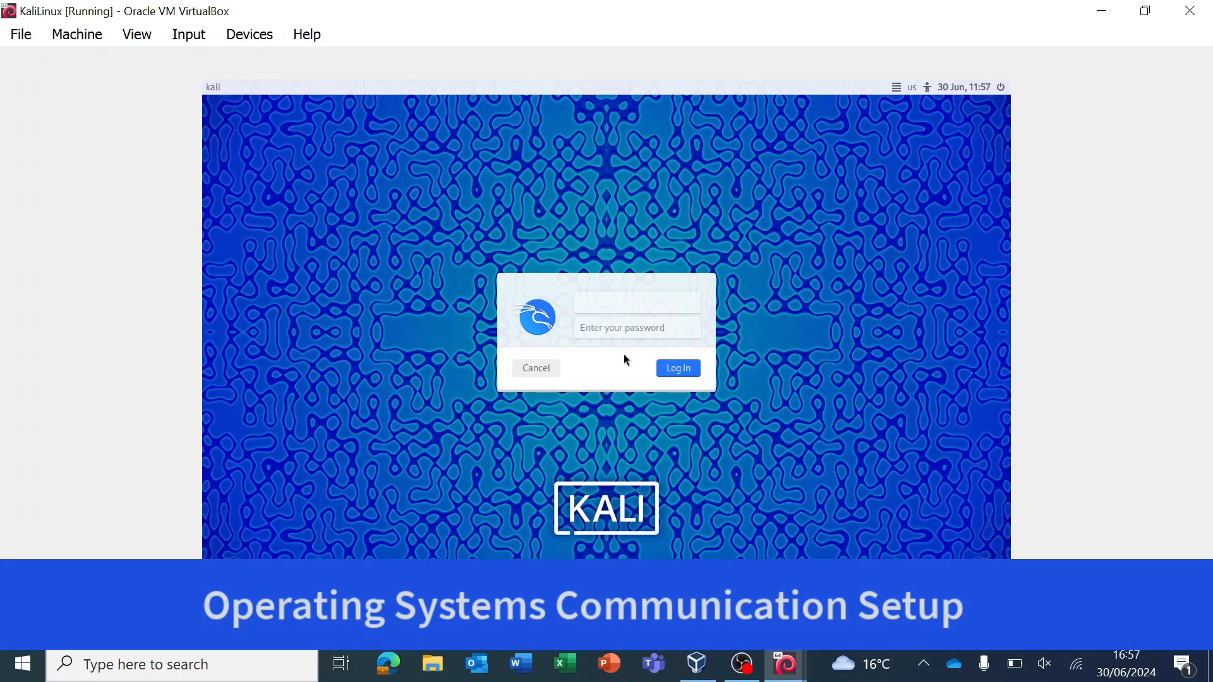
# Sign in to Kali with the user name and password
pyautogui.write('kashif')
pyautogui.click(620, 323)
pyautogui.press('Return')
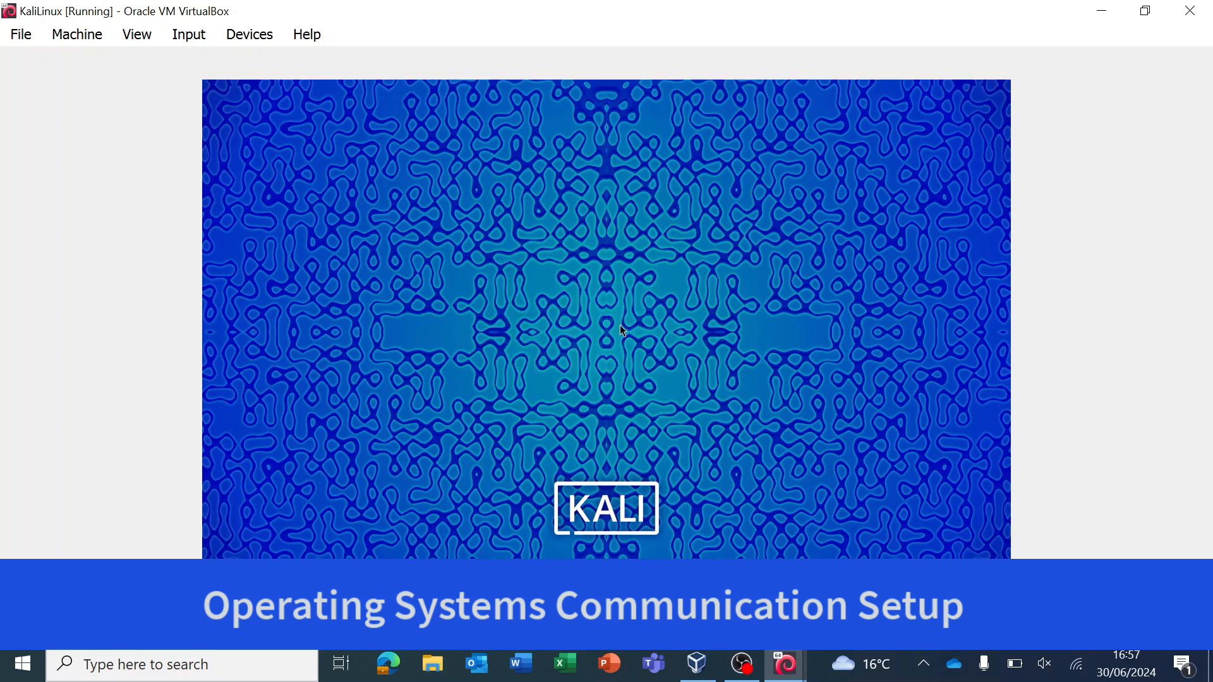
# Run ifconfig in a Kali terminal and highlight eth0's inet address 10.0.2.15
pyautogui.click(407, 83)
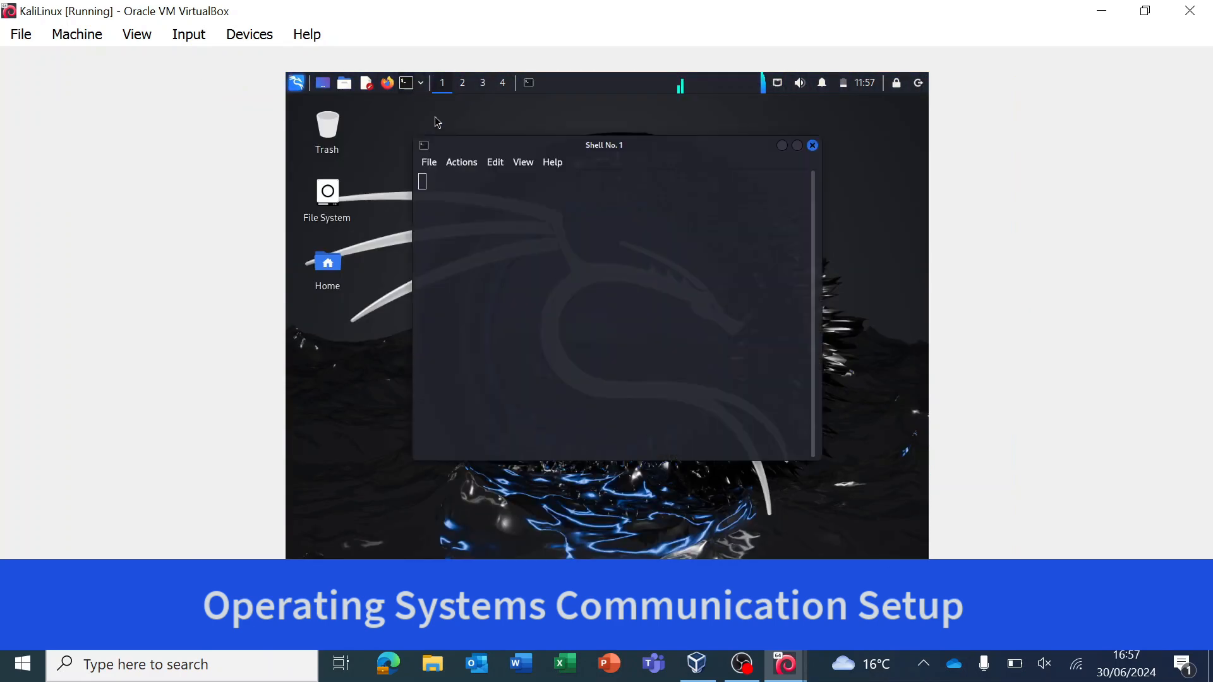
pyautogui.write('ifco')
pyautogui.write('nfig')
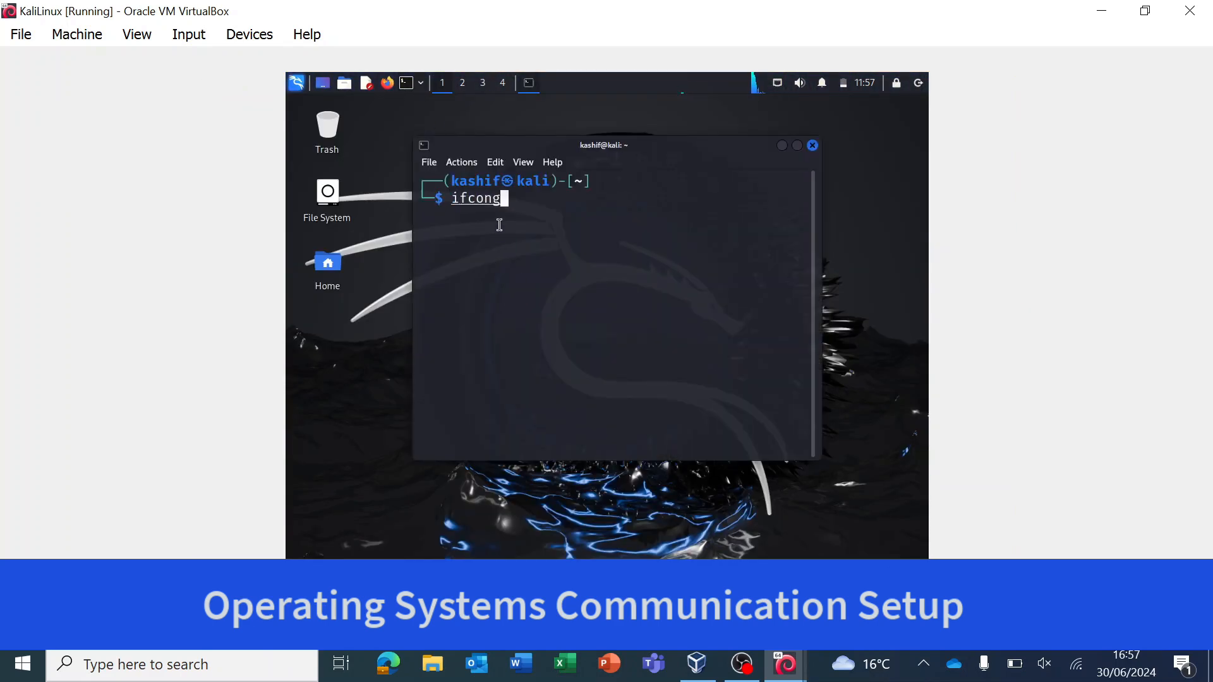
pyautogui.press('Return')
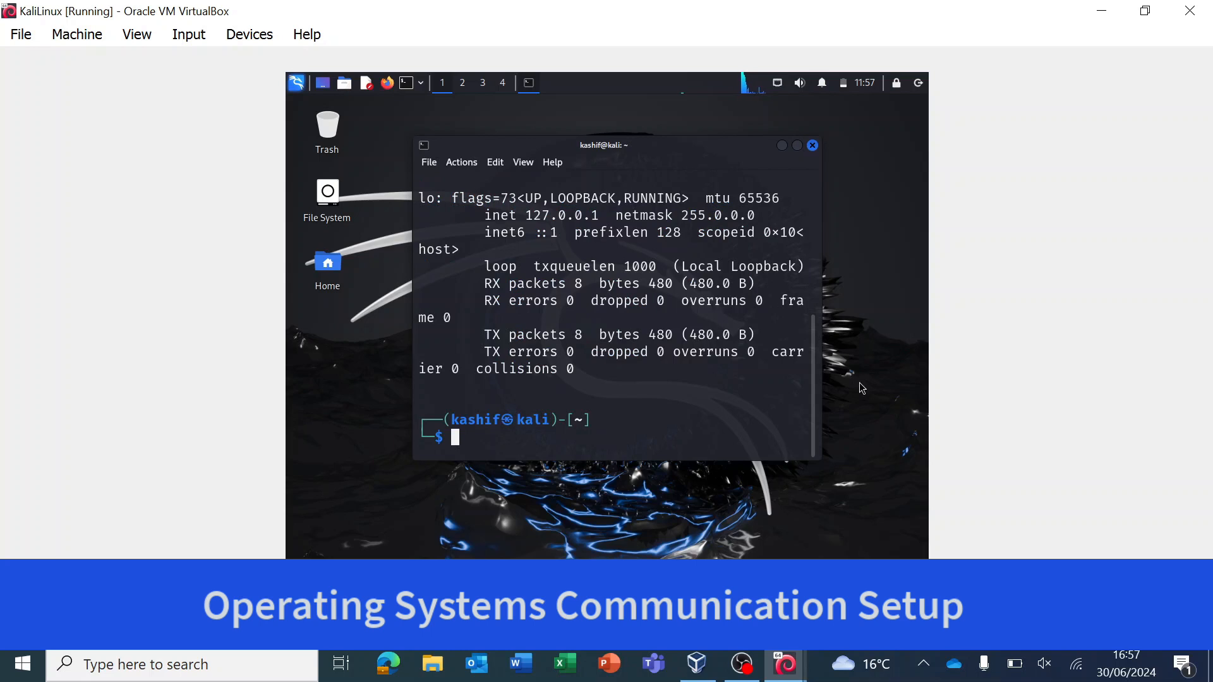
pyautogui.scroll(6, 800, 286)
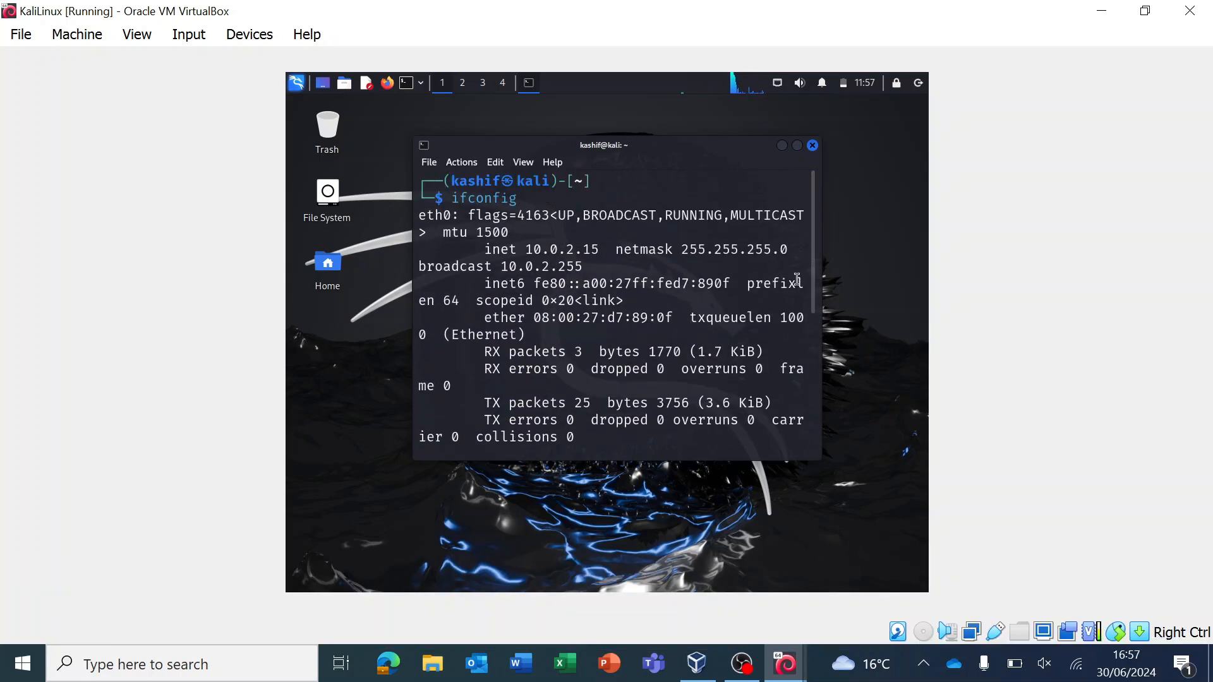
pyautogui.moveTo(599, 249); pyautogui.dragTo(484, 250)
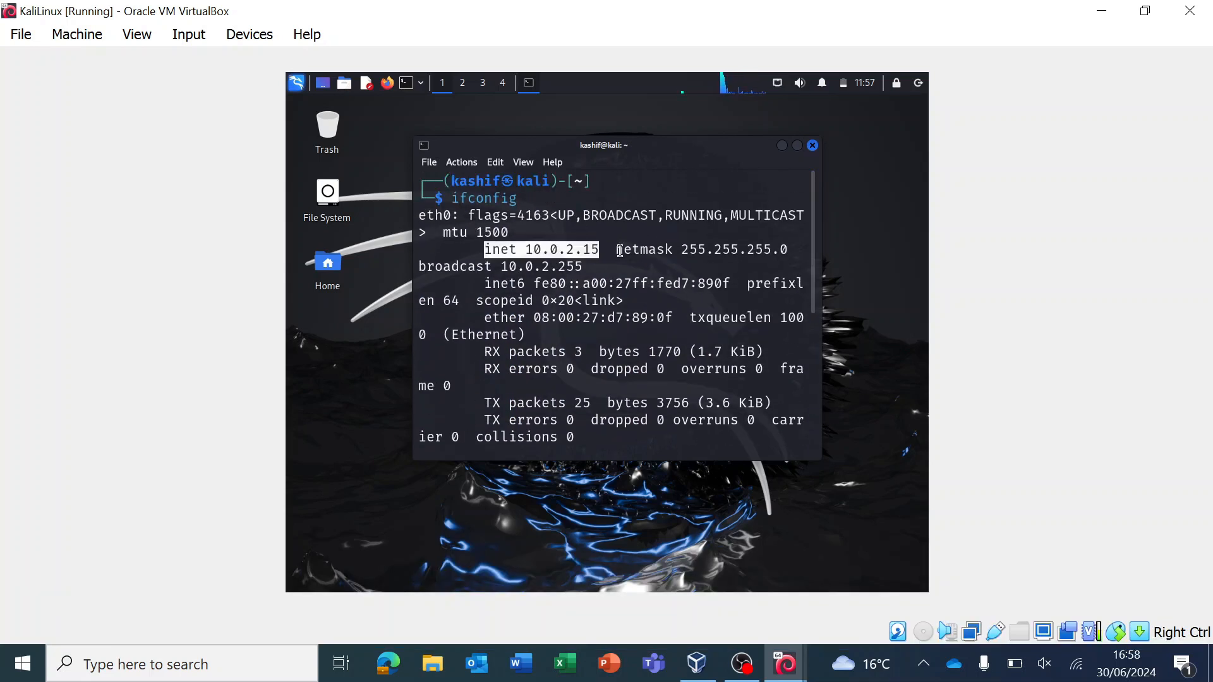
# Bring the ubuntu-os window forward and log in to Ubuntu with the account password
pyautogui.moveTo(784, 663)
pyautogui.click(888, 587)
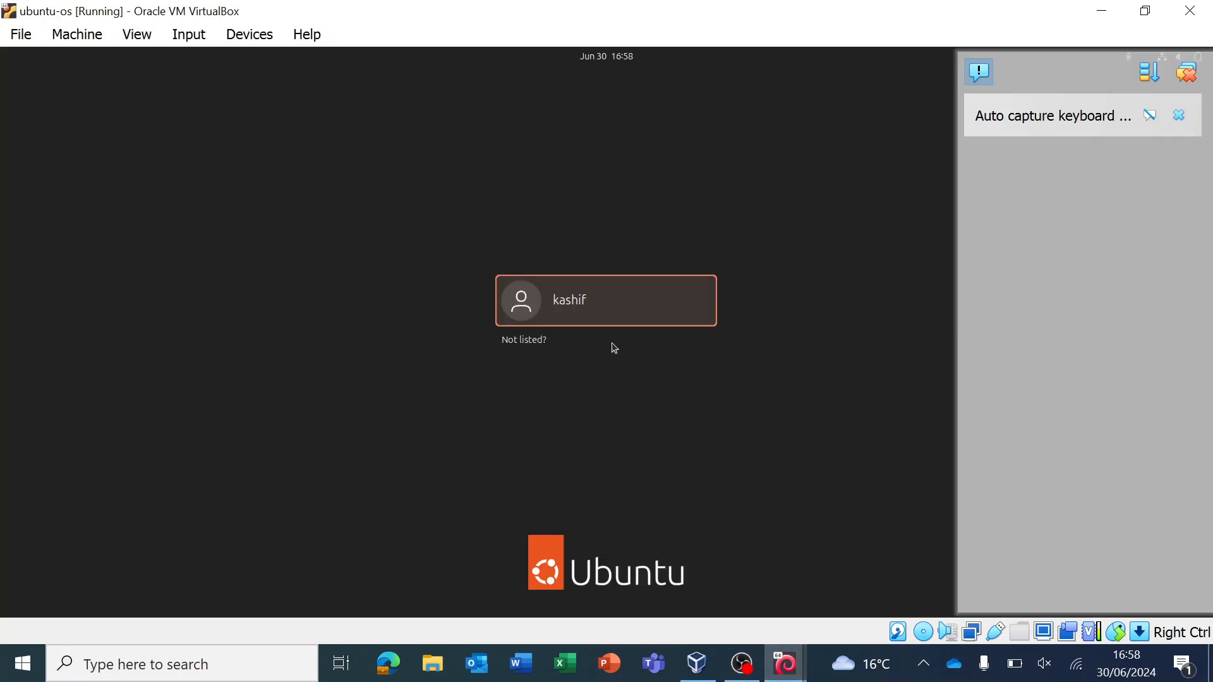
pyautogui.click(597, 313)
pyautogui.write('*********')
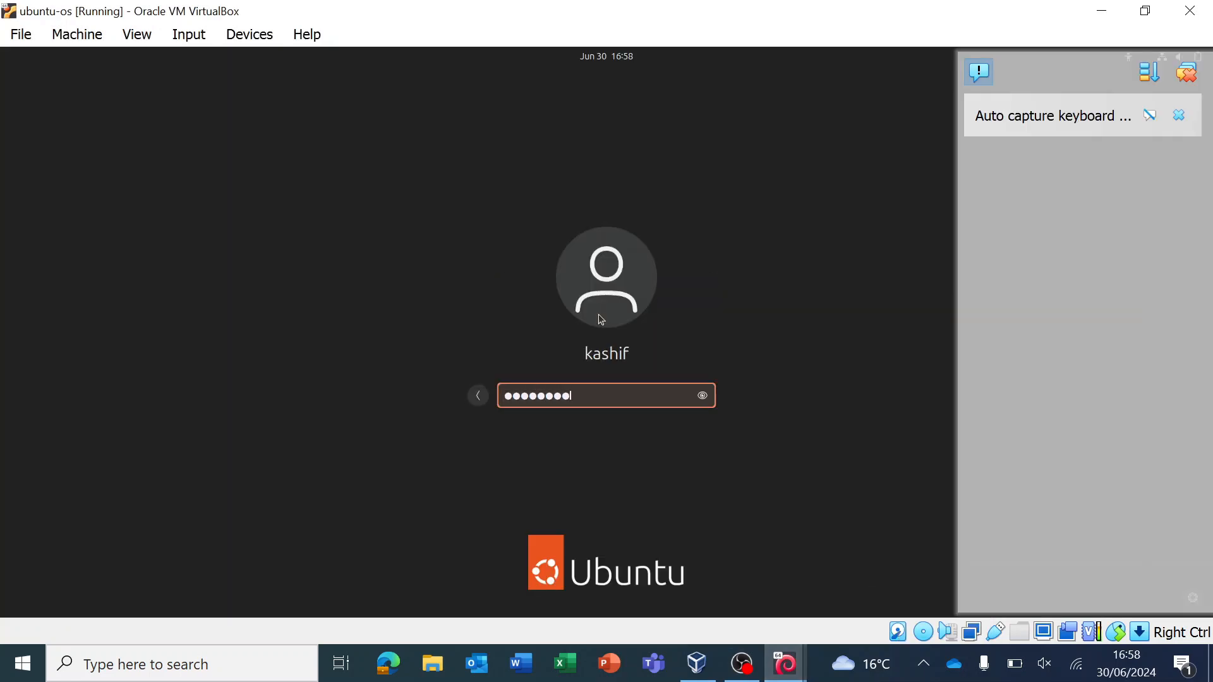
pyautogui.press('Return')
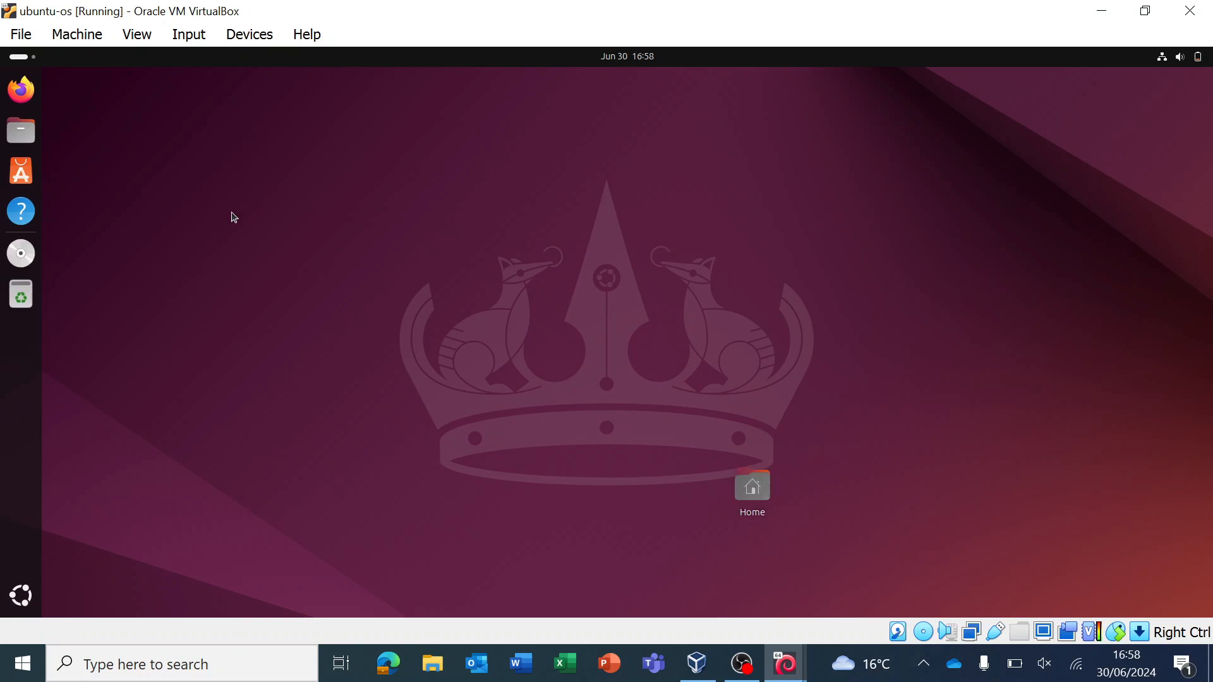
# Run 'ip add show' in a Desktop terminal and highlight enp0s3's address 10.0.2.15/24
pyautogui.rightClick(232, 216)
pyautogui.click(313, 365)
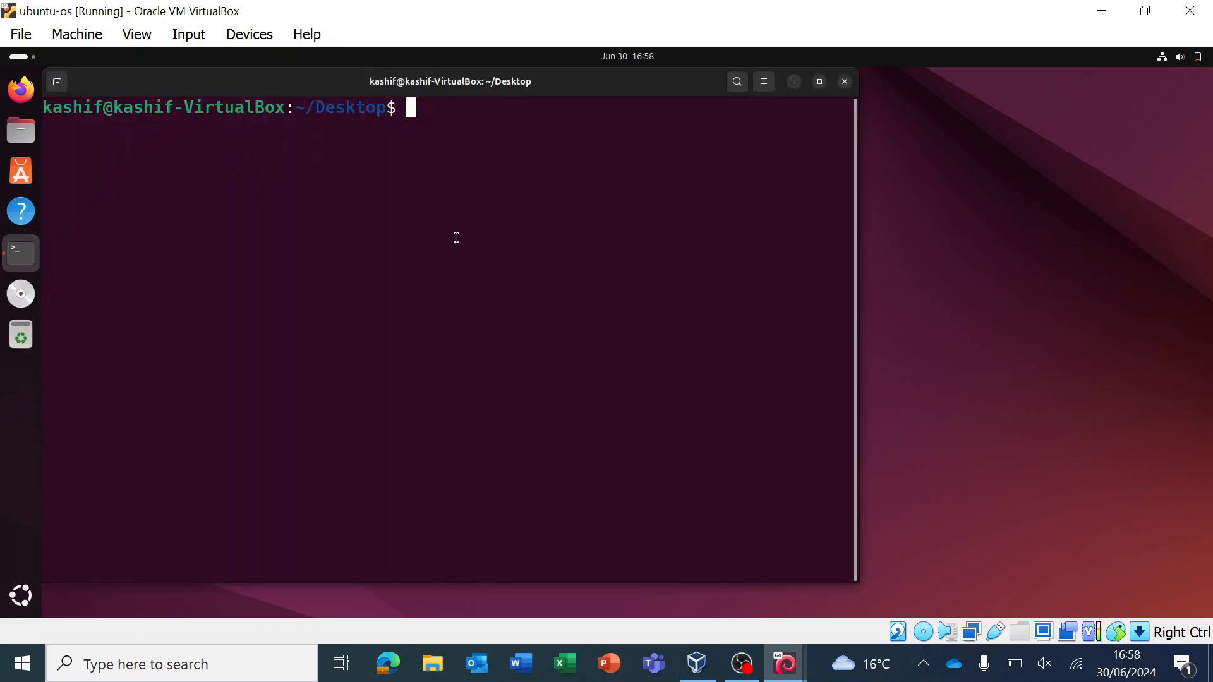
pyautogui.write('ip add show')
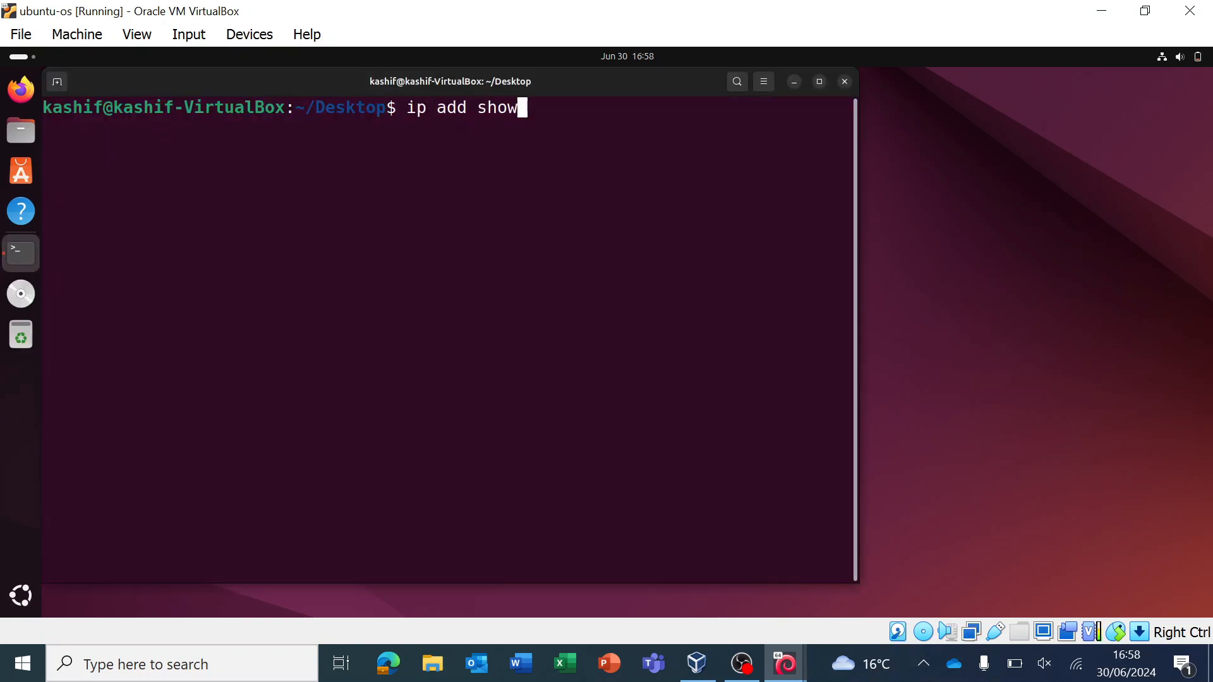
pyautogui.press('Return')
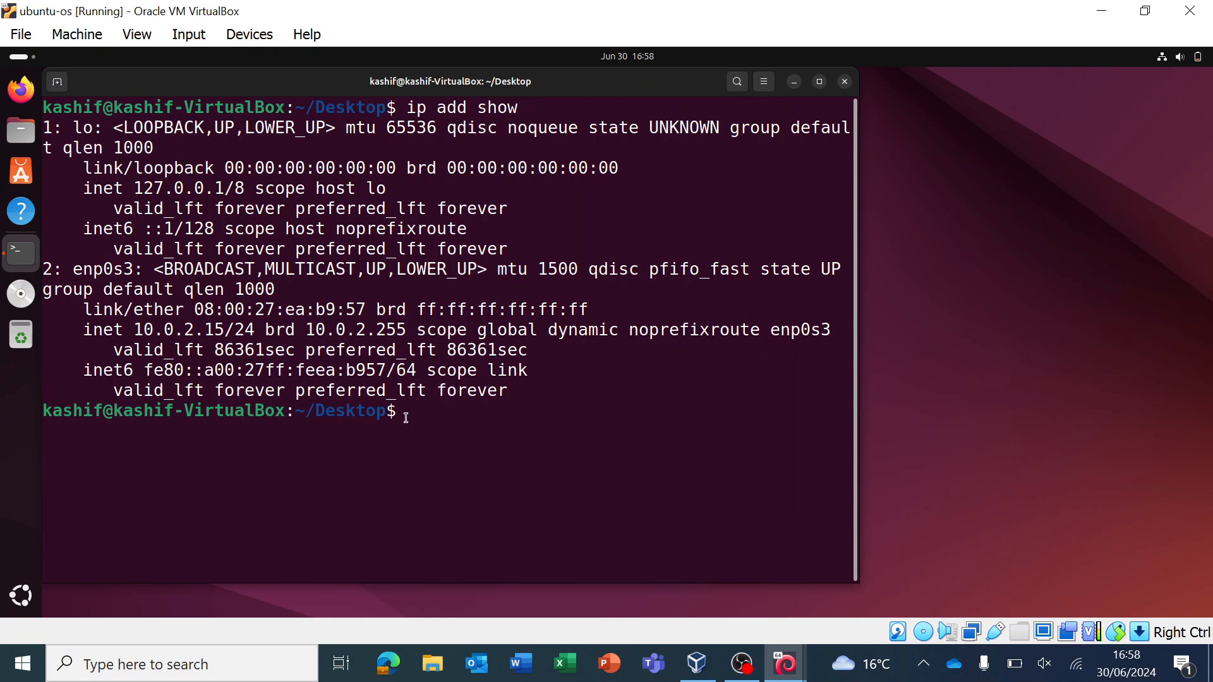
pyautogui.moveTo(259, 327); pyautogui.dragTo(134, 330)
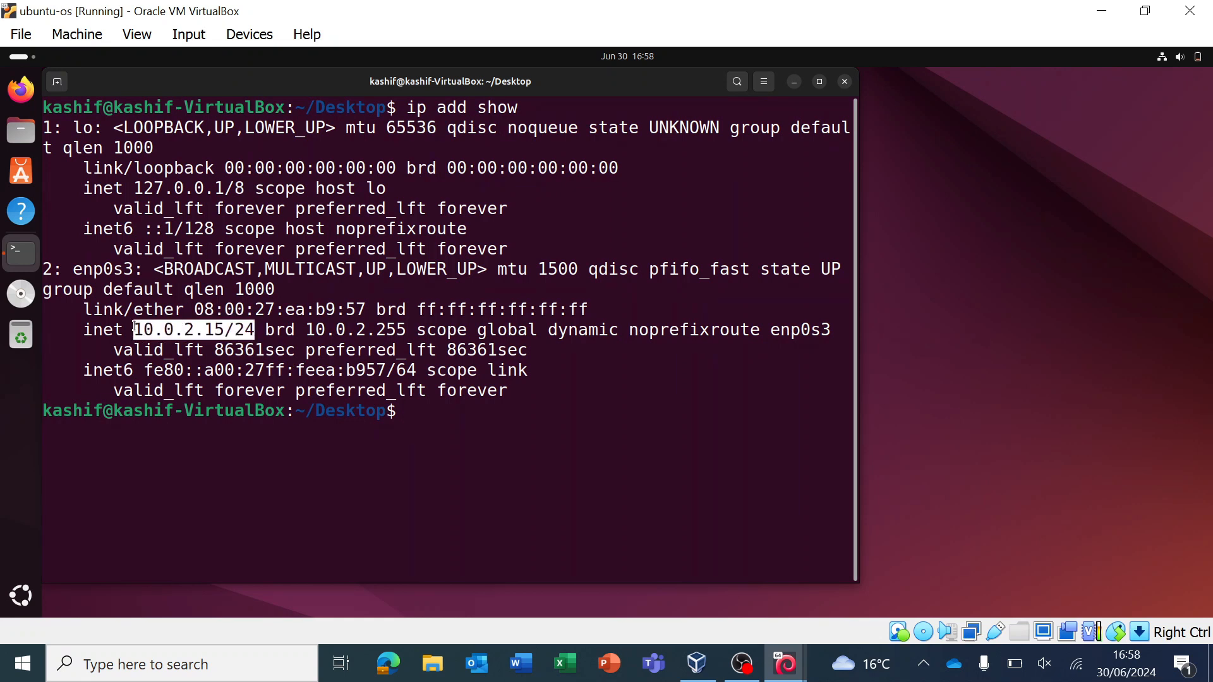
pyautogui.click(417, 414)
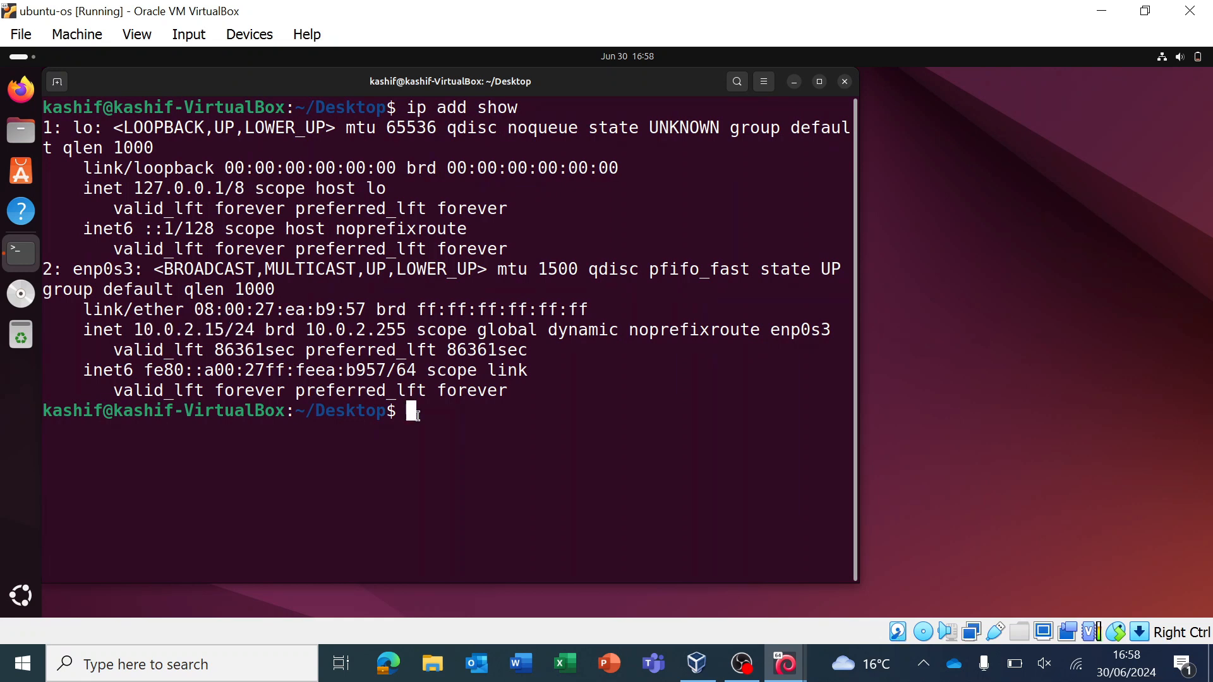
# Arrange the Ubuntu and Kali windows side by side and highlight Ubuntu's 10.0.2.15 address
pyautogui.click(1146, 10)
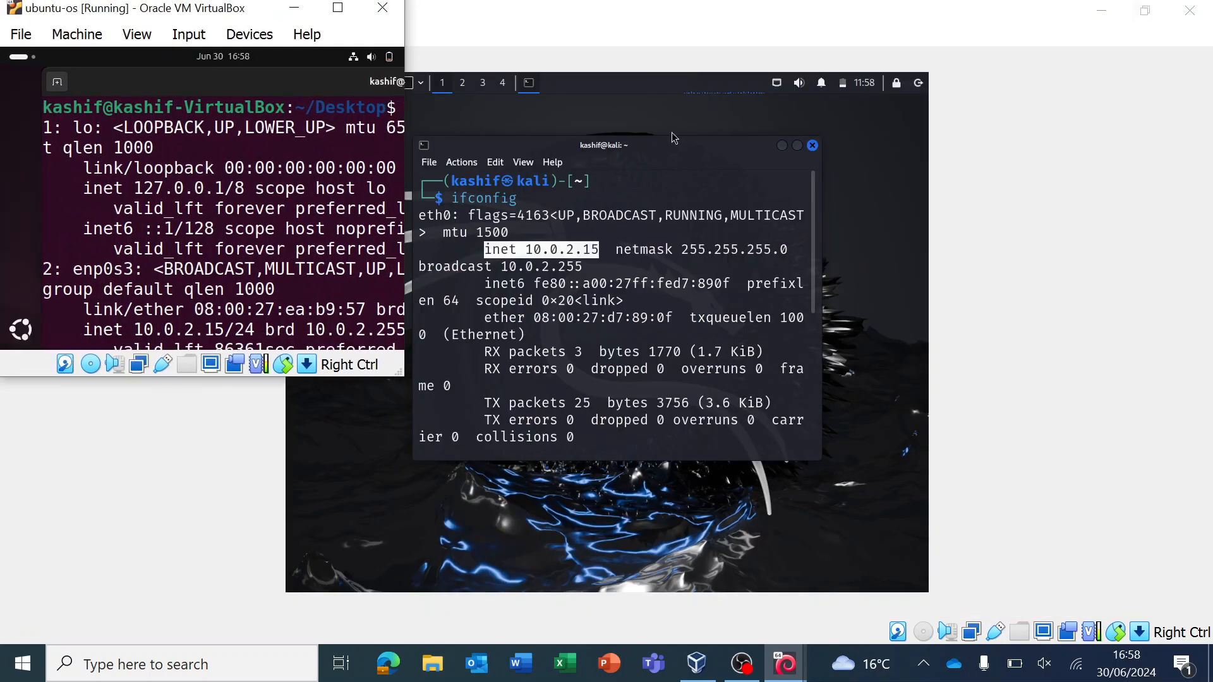
pyautogui.moveTo(257, 10); pyautogui.dragTo(253, 161)
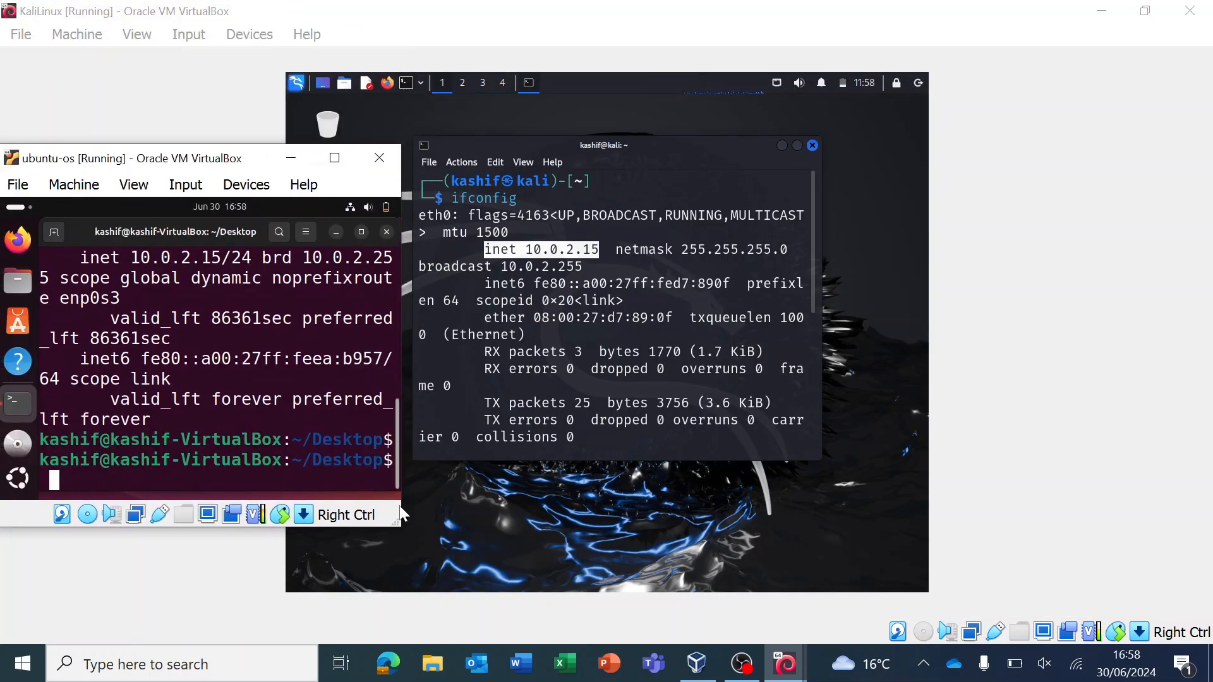
pyautogui.moveTo(400, 525); pyautogui.dragTo(578, 591)
pyautogui.click(1145, 11)
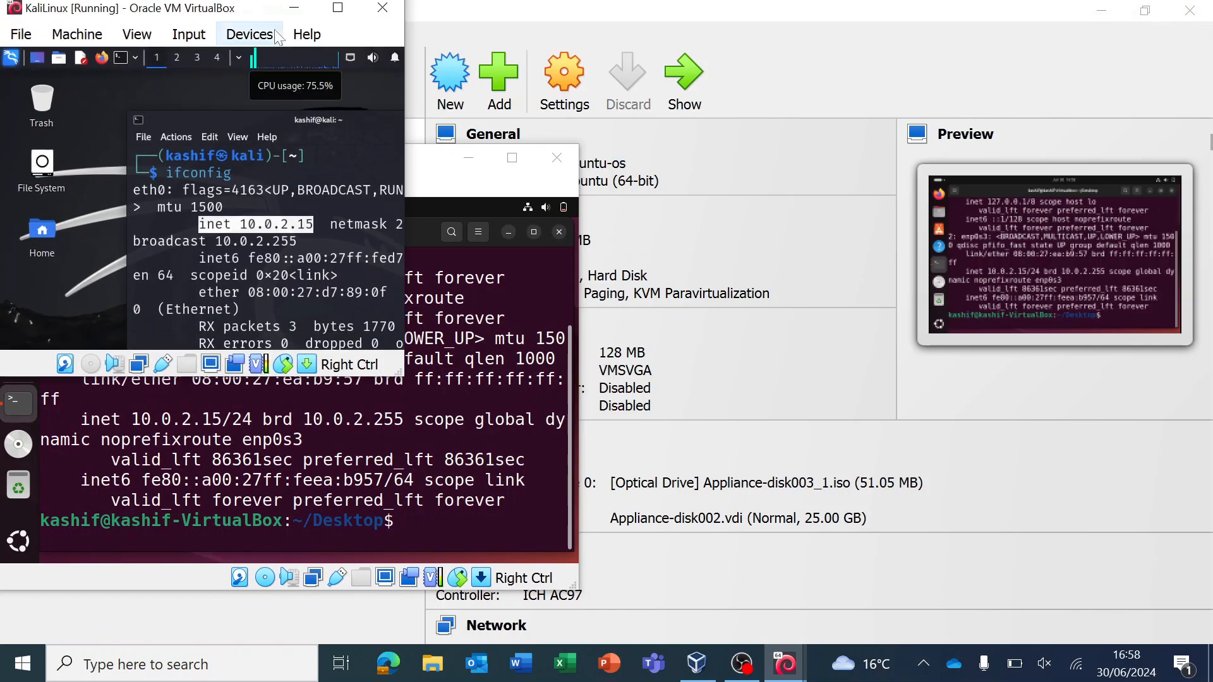
pyautogui.moveTo(253, 11); pyautogui.dragTo(839, 118)
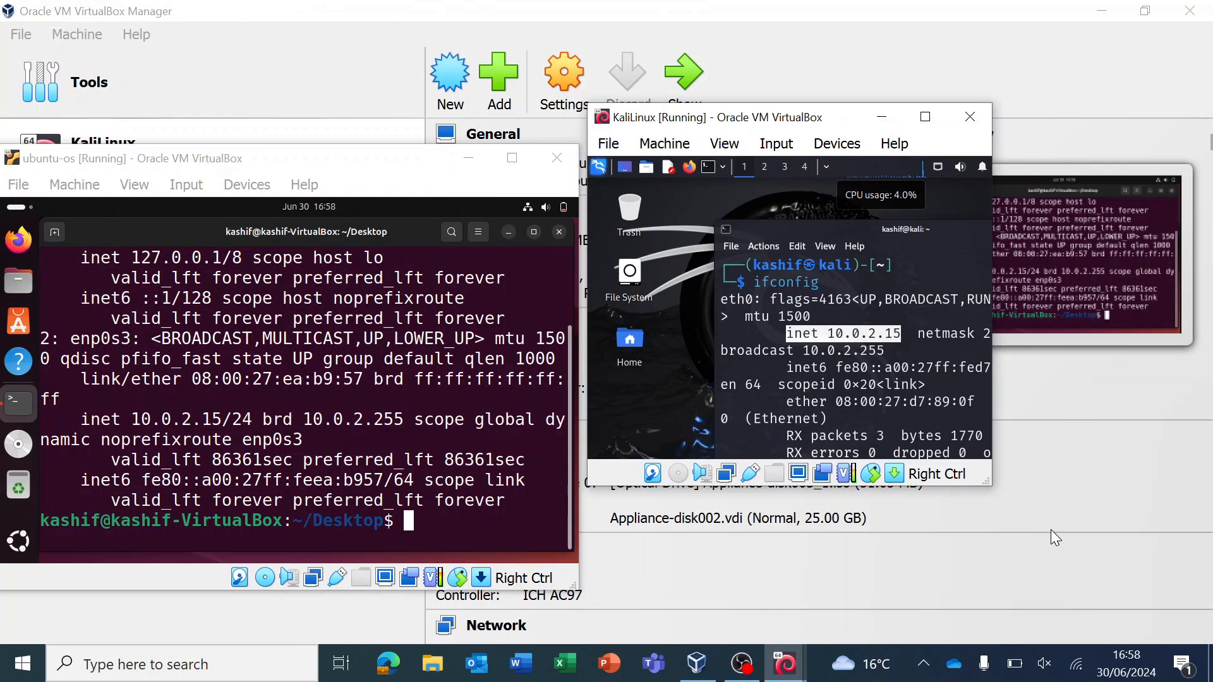
pyautogui.moveTo(991, 484); pyautogui.dragTo(1202, 582)
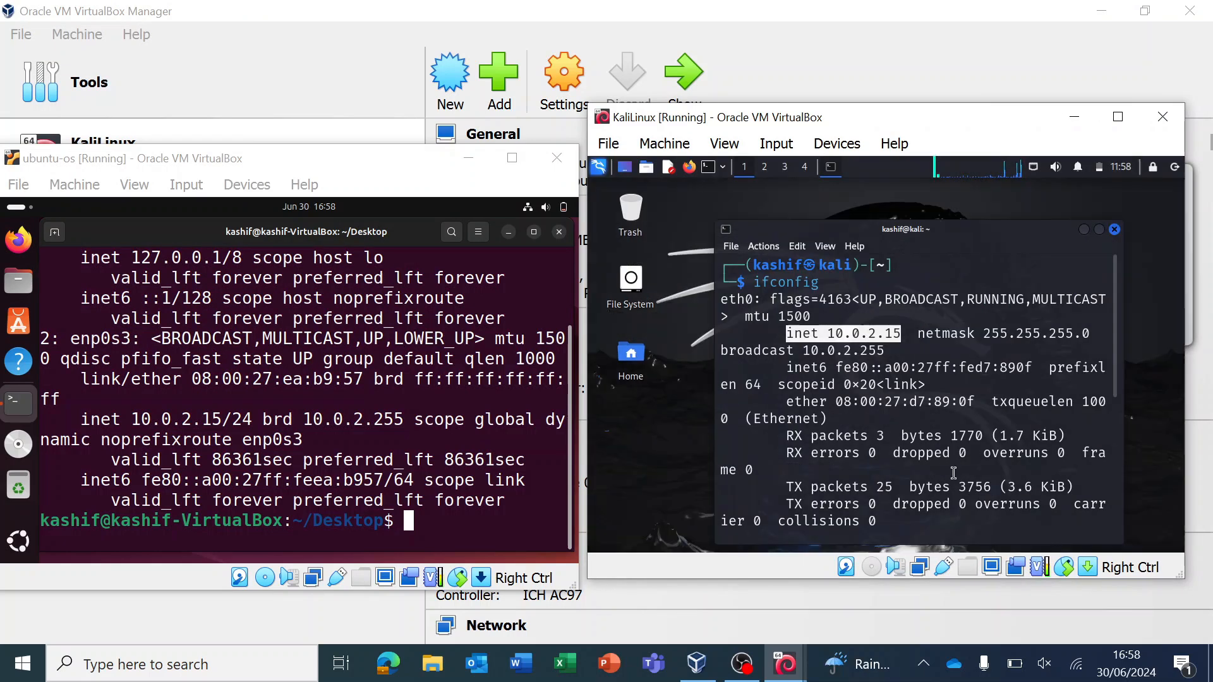
pyautogui.click(572, 404)
pyautogui.scroll(1, 571, 405)
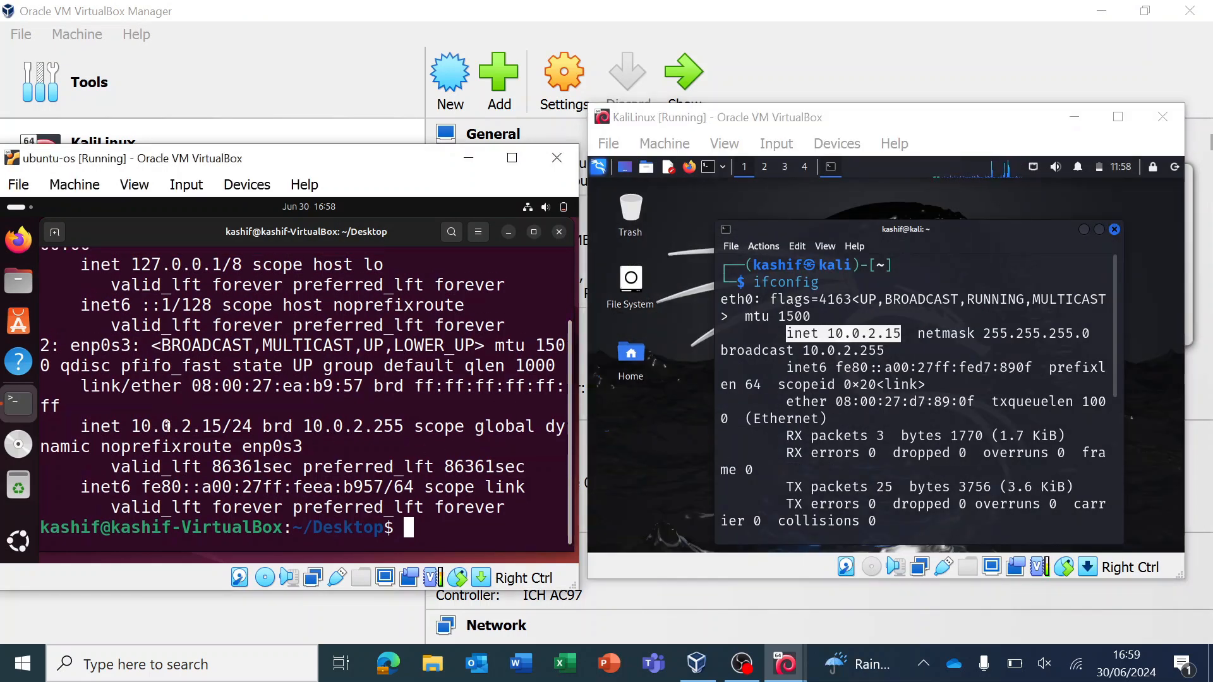
pyautogui.moveTo(132, 426); pyautogui.dragTo(253, 428)
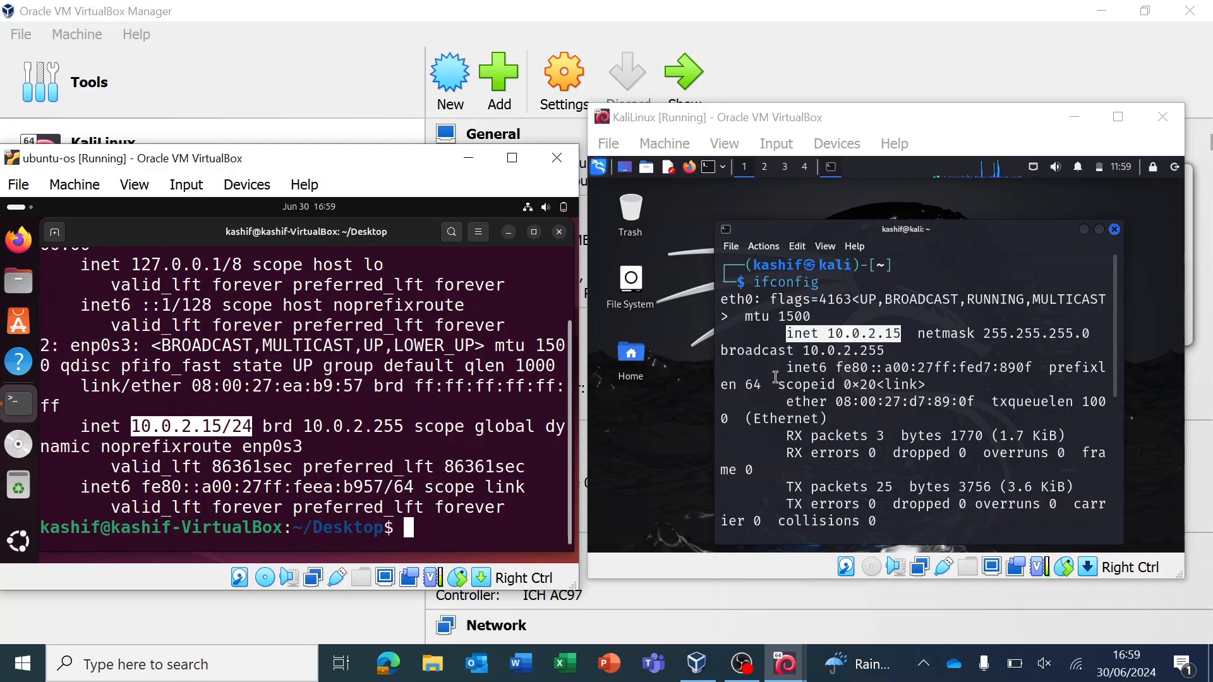
# Close both the Ubuntu and Kali machine windows, choosing Power off the machine
pyautogui.click(556, 158)
pyautogui.click(176, 439)
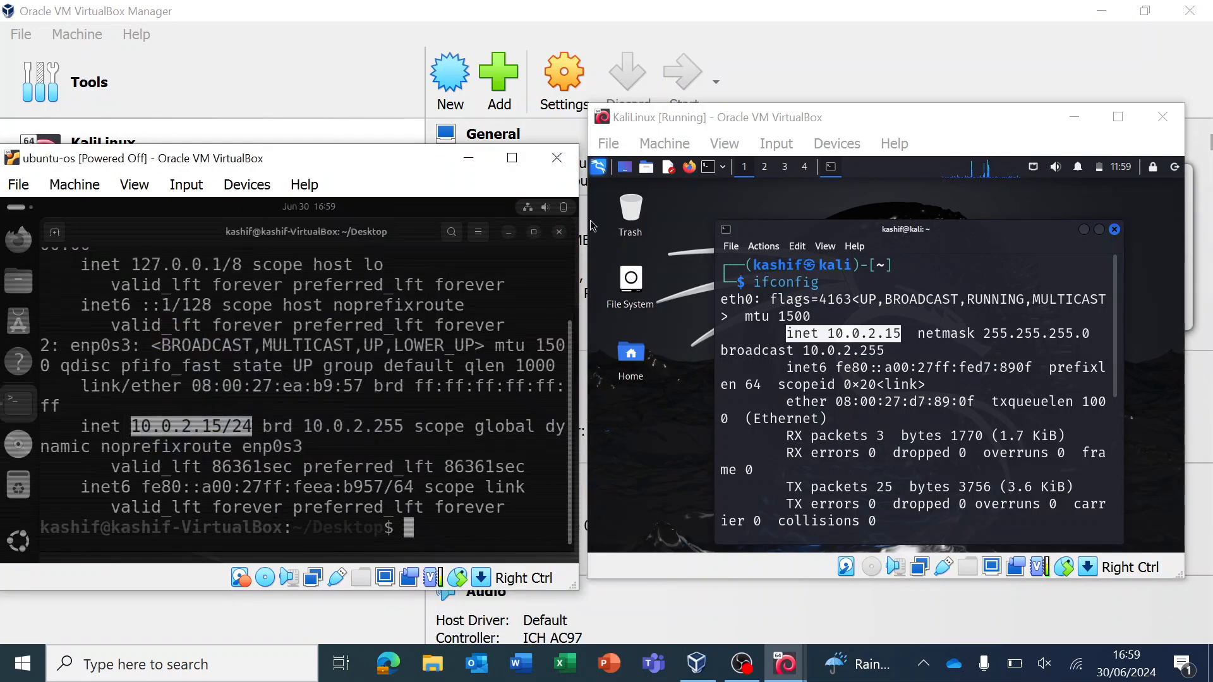
pyautogui.click(1163, 117)
pyautogui.click(806, 414)
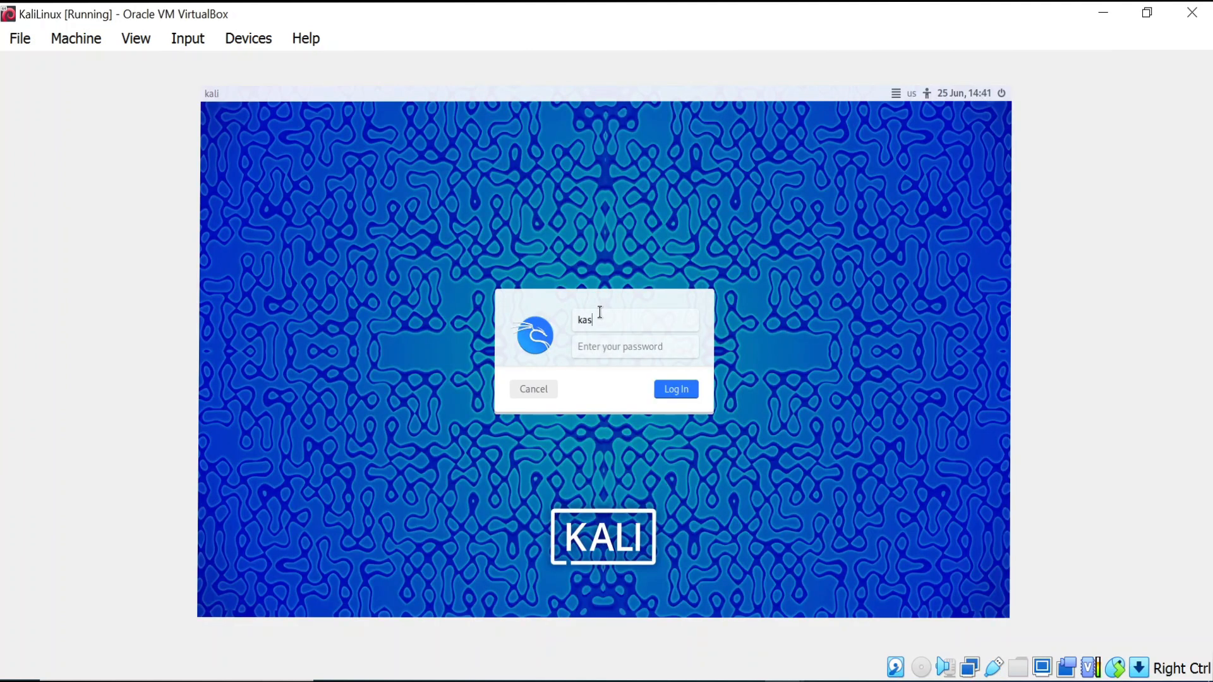
# Log in to Kali with its password, then minimize the Kali window
pyautogui.click(613, 352)
pyautogui.write('•••••••••')
pyautogui.press('Return')
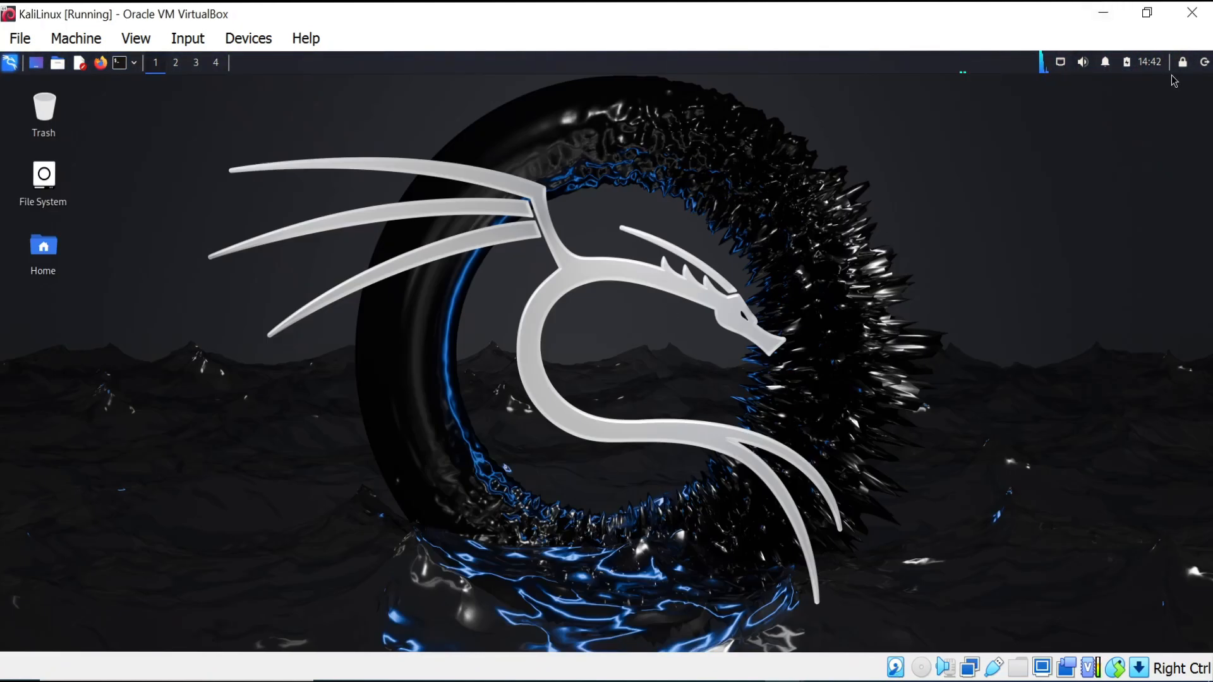
pyautogui.click(1103, 12)
# Power off KaliLinux and ubuntu-os from the Manager's Stop menu, confirming each
pyautogui.rightClick(201, 174)
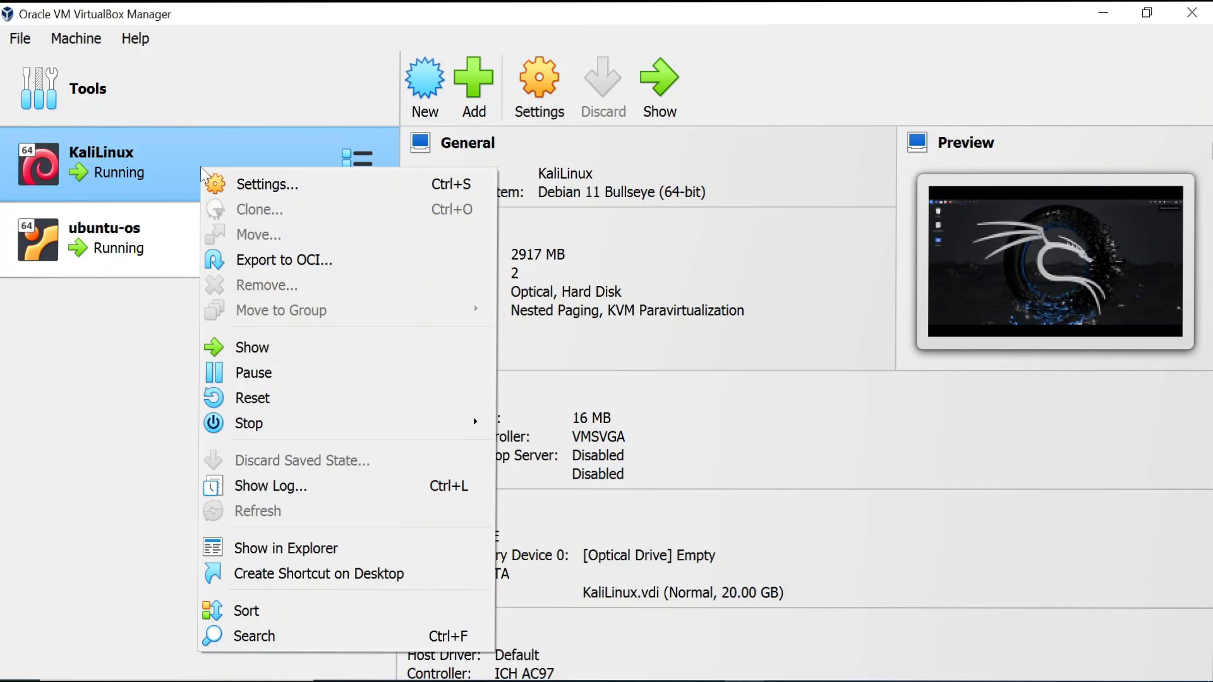
pyautogui.moveTo(281, 422)
pyautogui.click(556, 477)
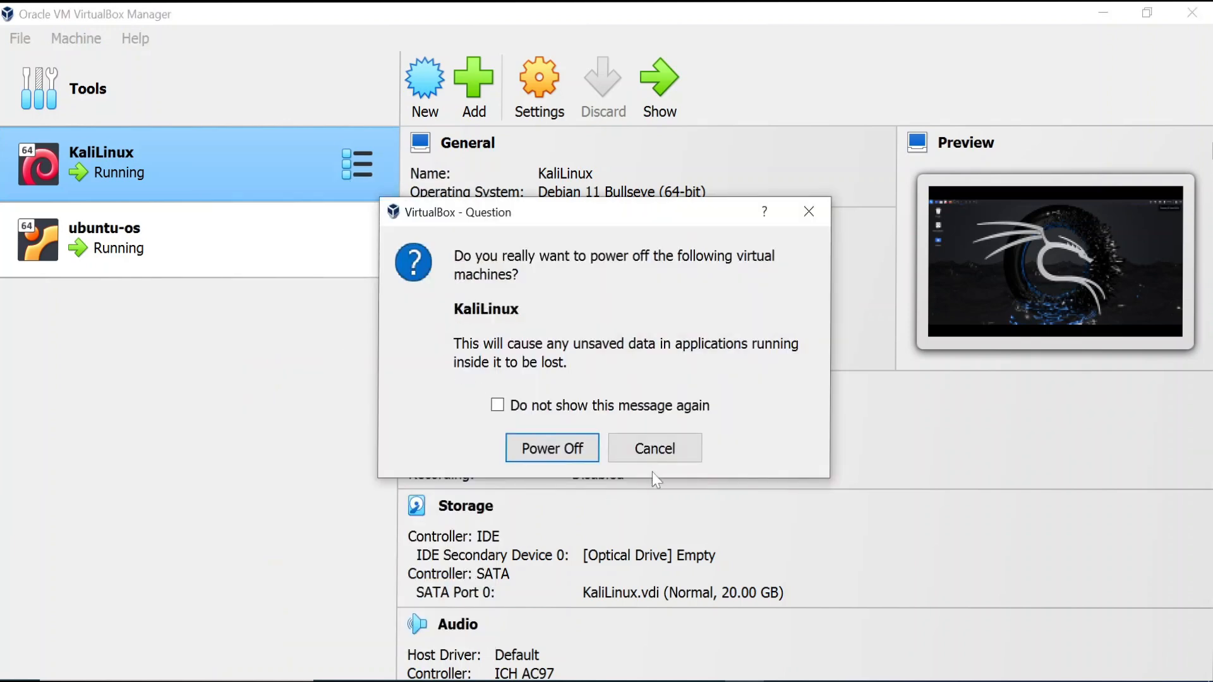
pyautogui.click(551, 446)
pyautogui.rightClick(203, 250)
pyautogui.moveTo(253, 260)
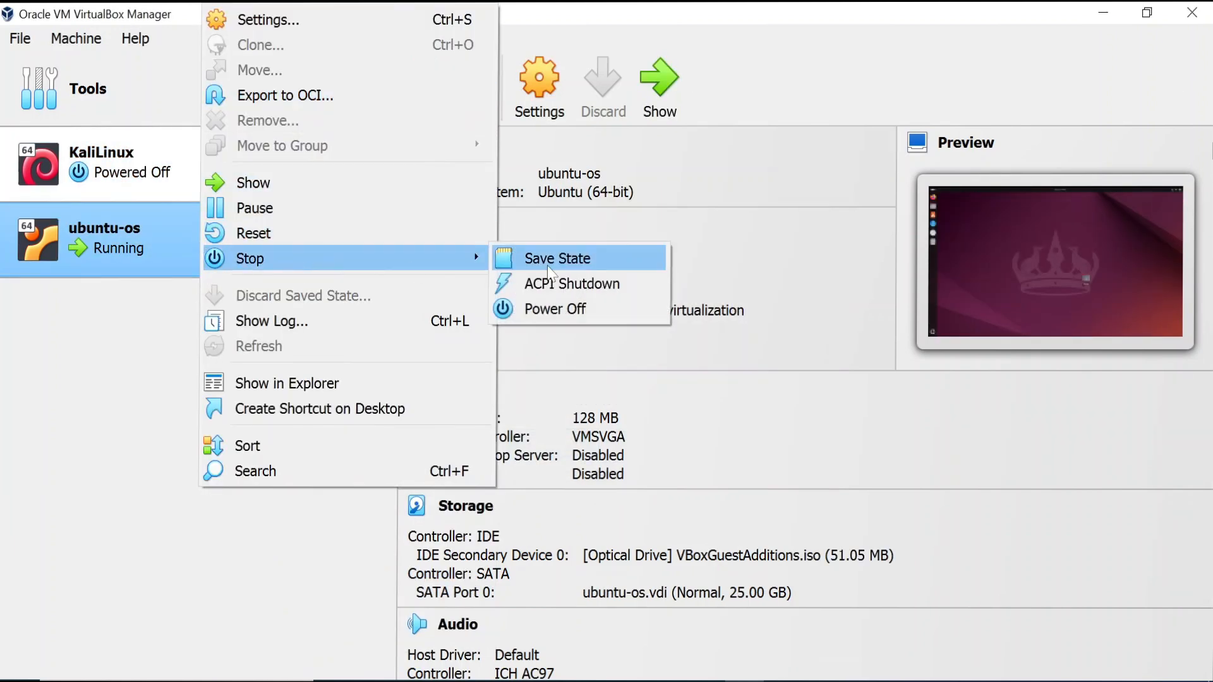
pyautogui.click(562, 309)
pyautogui.press('Return')
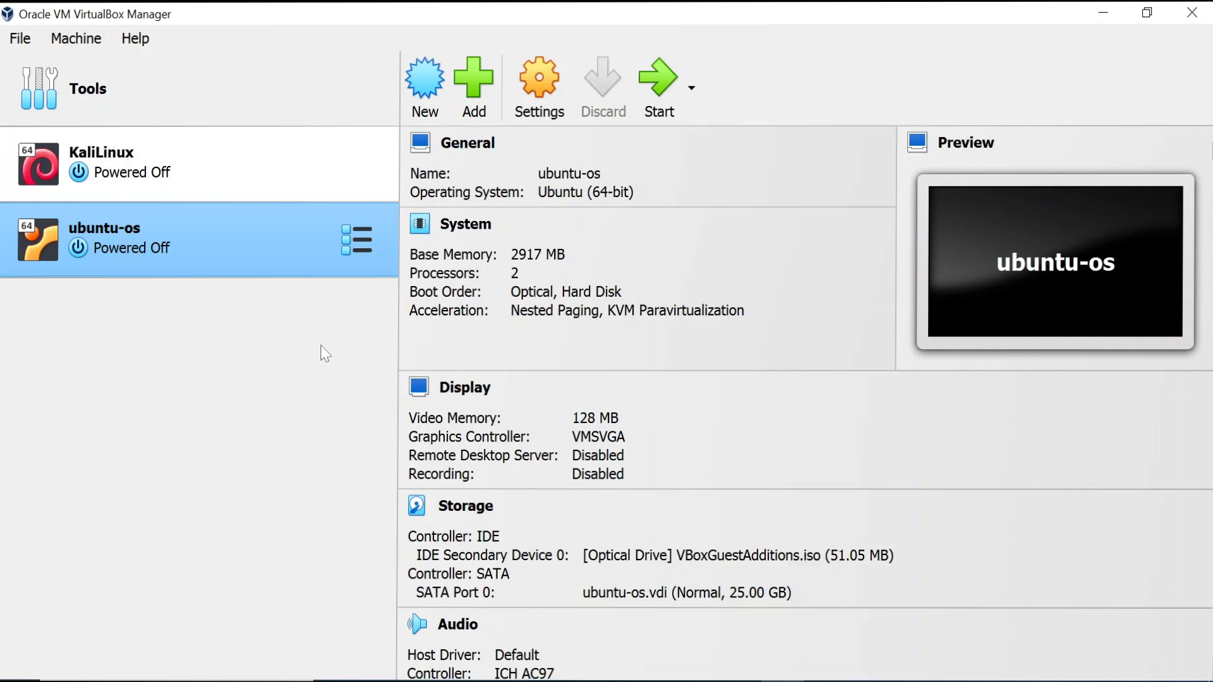
# Open VirtualBox Preferences from the Tools menu and close it without changes
pyautogui.click(322, 89)
pyautogui.click(319, 117)
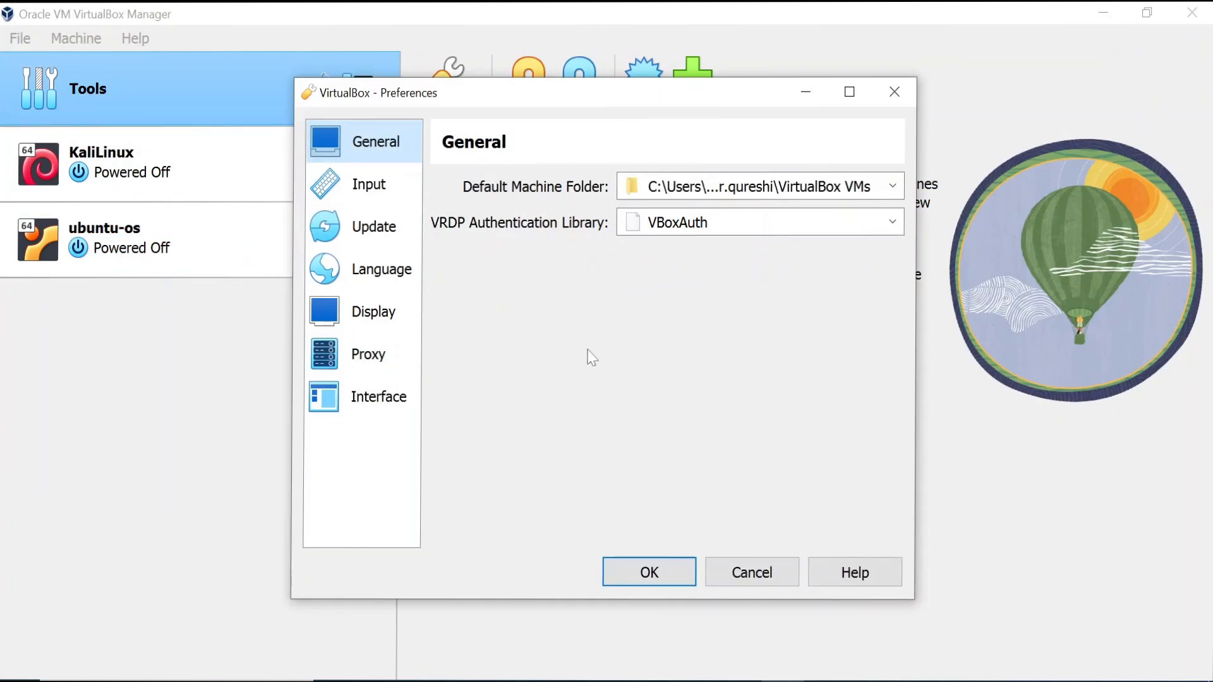
pyautogui.click(738, 579)
# In Network Manager's NAT Networks list, remove the old CRH Network
pyautogui.click(323, 89)
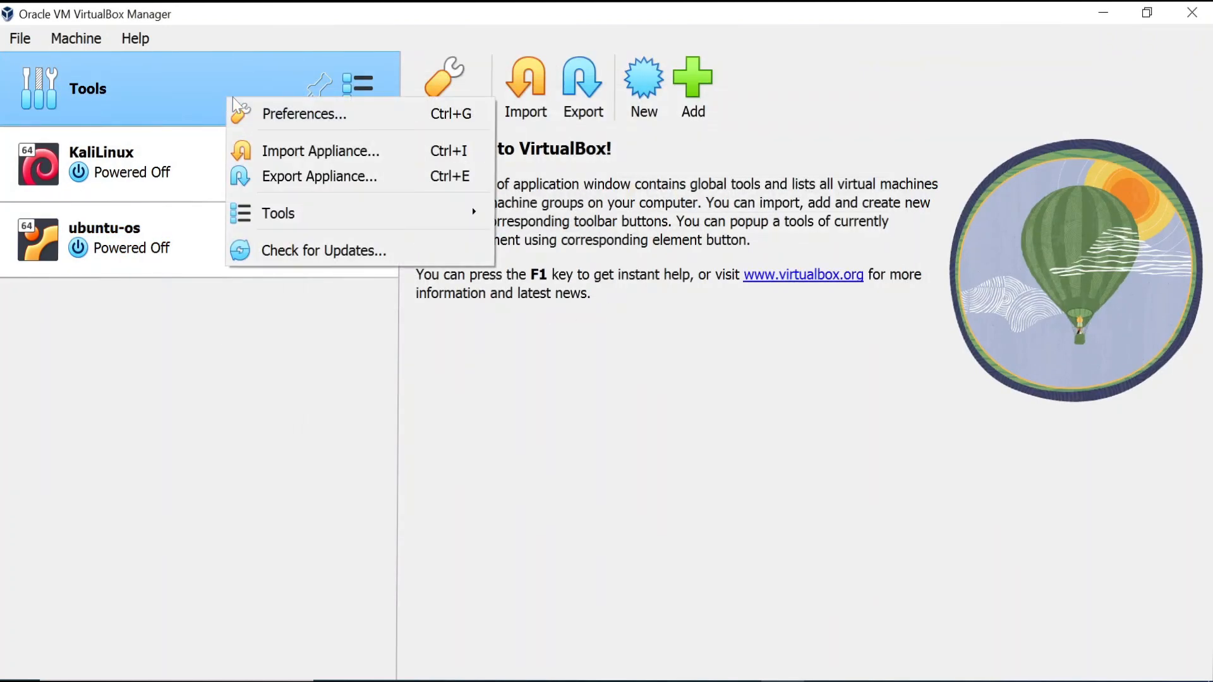
pyautogui.moveTo(294, 217)
pyautogui.click(586, 264)
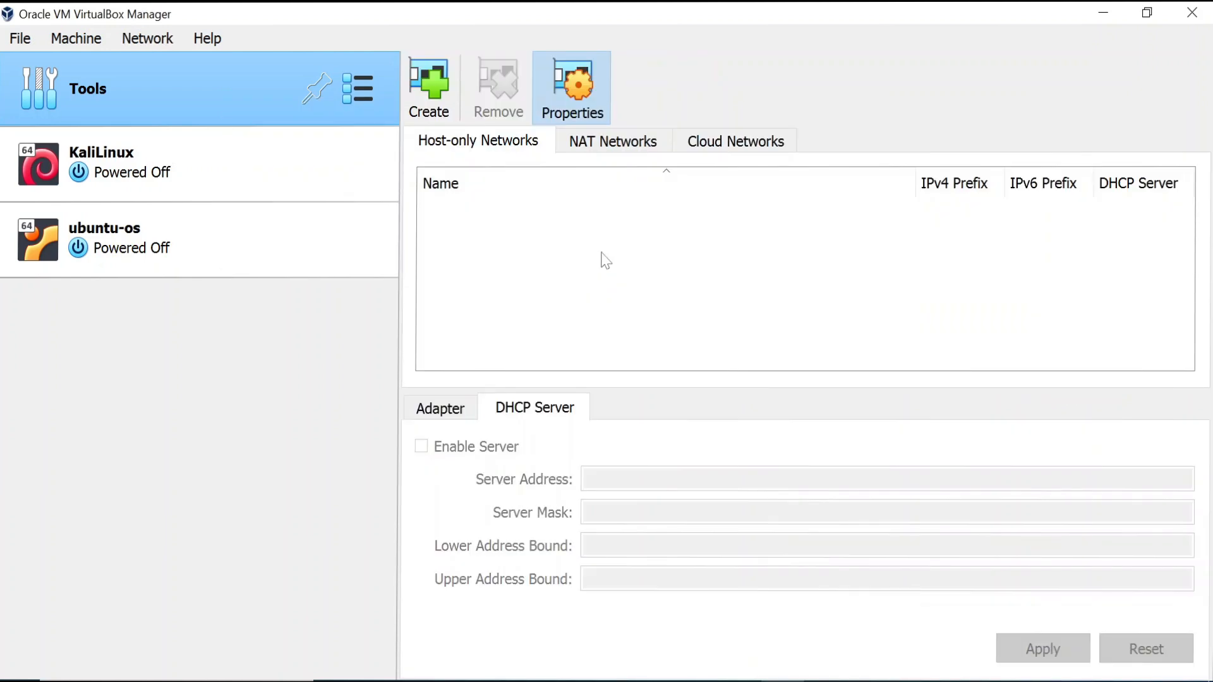
pyautogui.click(613, 141)
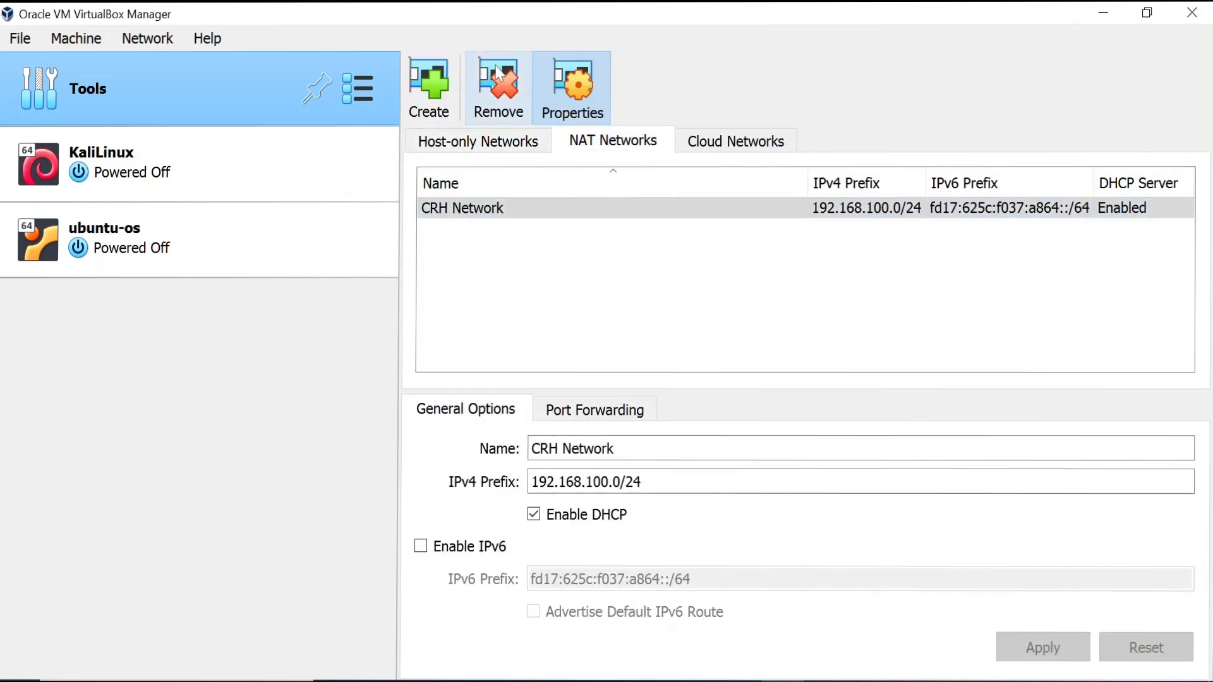
pyautogui.click(498, 85)
pyautogui.click(552, 464)
# Create a NAT network named CRH with IPv4 prefix 192.168.1.0/24 and apply it
pyautogui.click(431, 89)
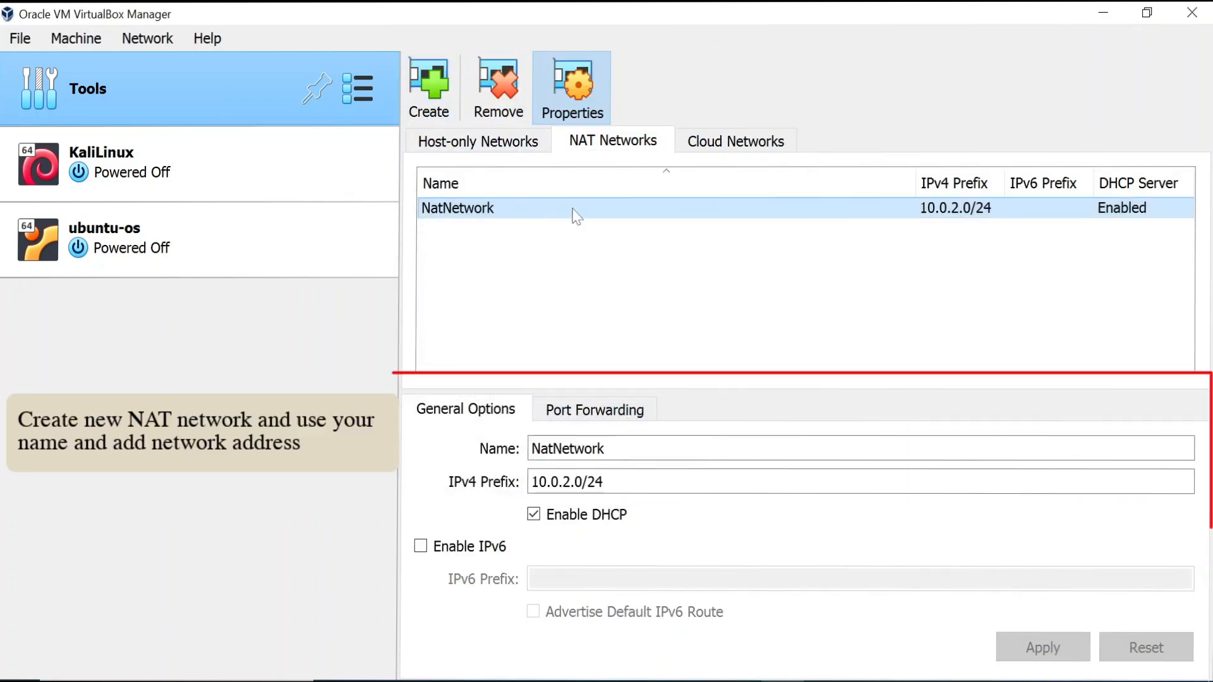
pyautogui.moveTo(610, 450); pyautogui.dragTo(488, 449)
pyautogui.press('BackSpace')
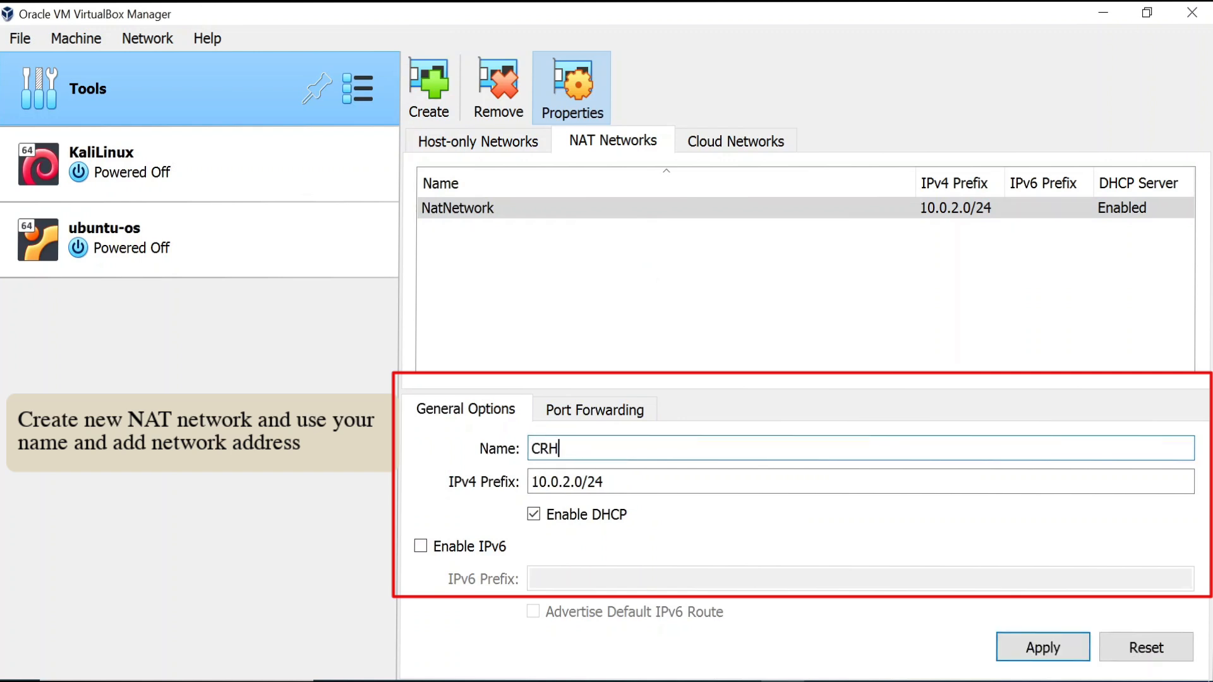
pyautogui.press('Tab')
pyautogui.write('192.1')
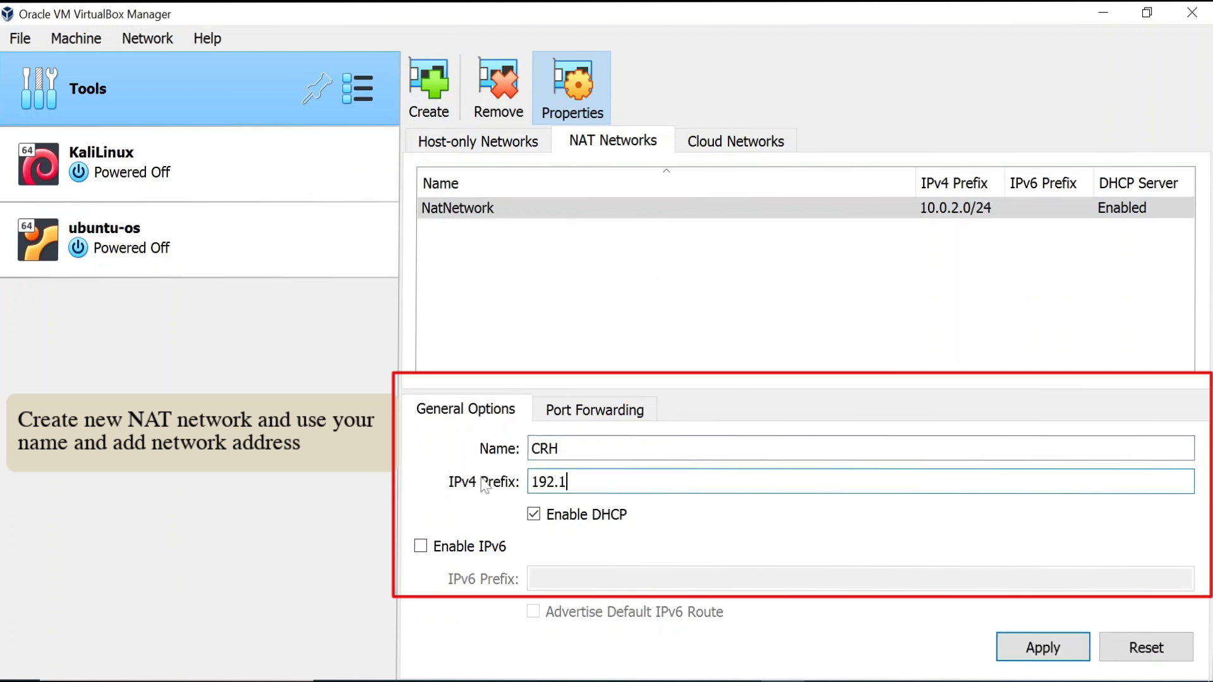
pyautogui.write('68.1.0/24')
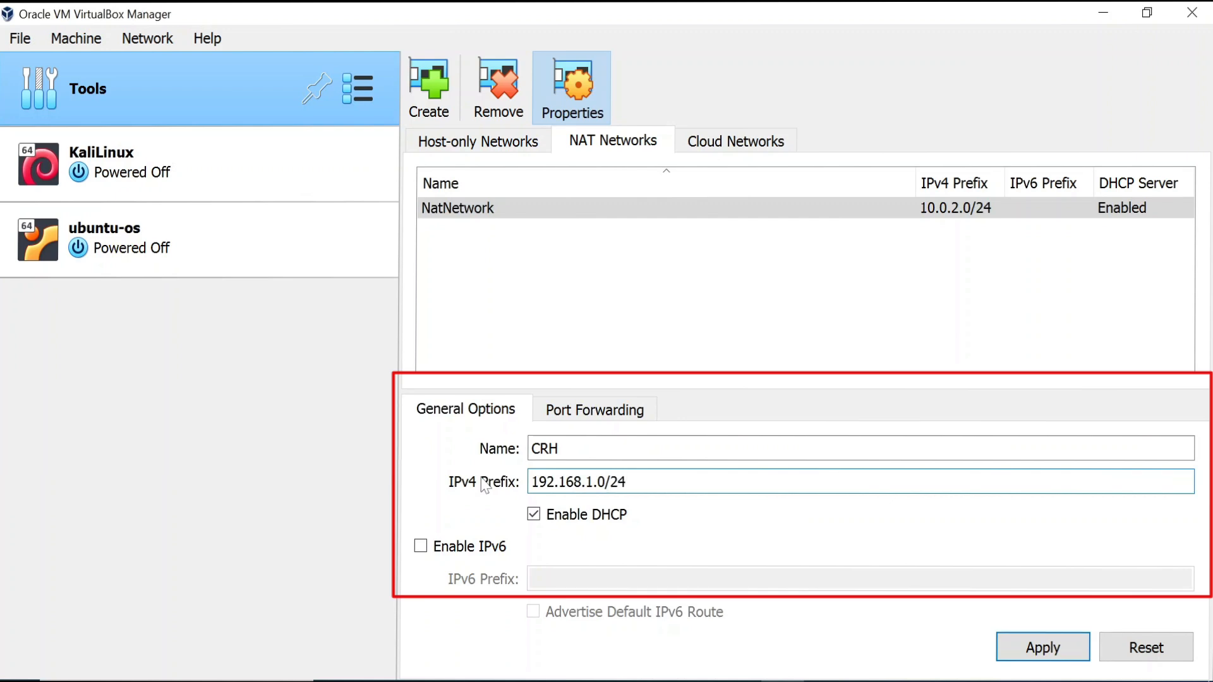
pyautogui.click(1042, 648)
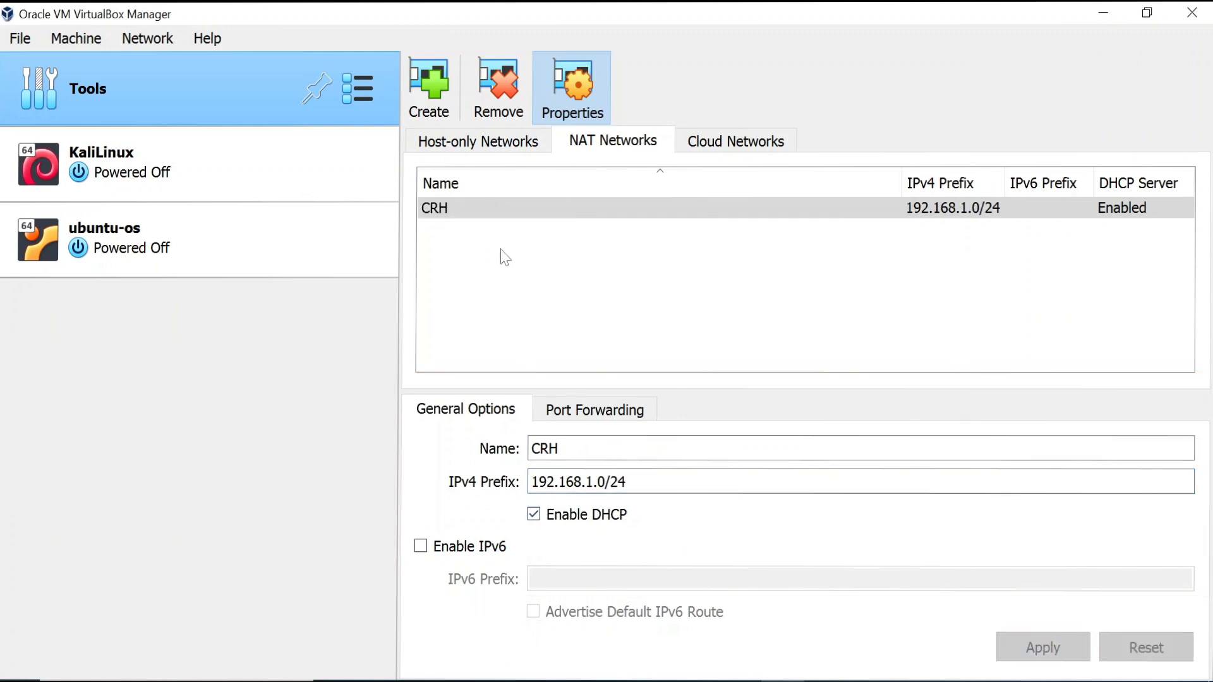
pyautogui.click(195, 173)
# Attach KaliLinux's network adapter to NAT Network CRH and save the settings
pyautogui.rightClick(195, 174)
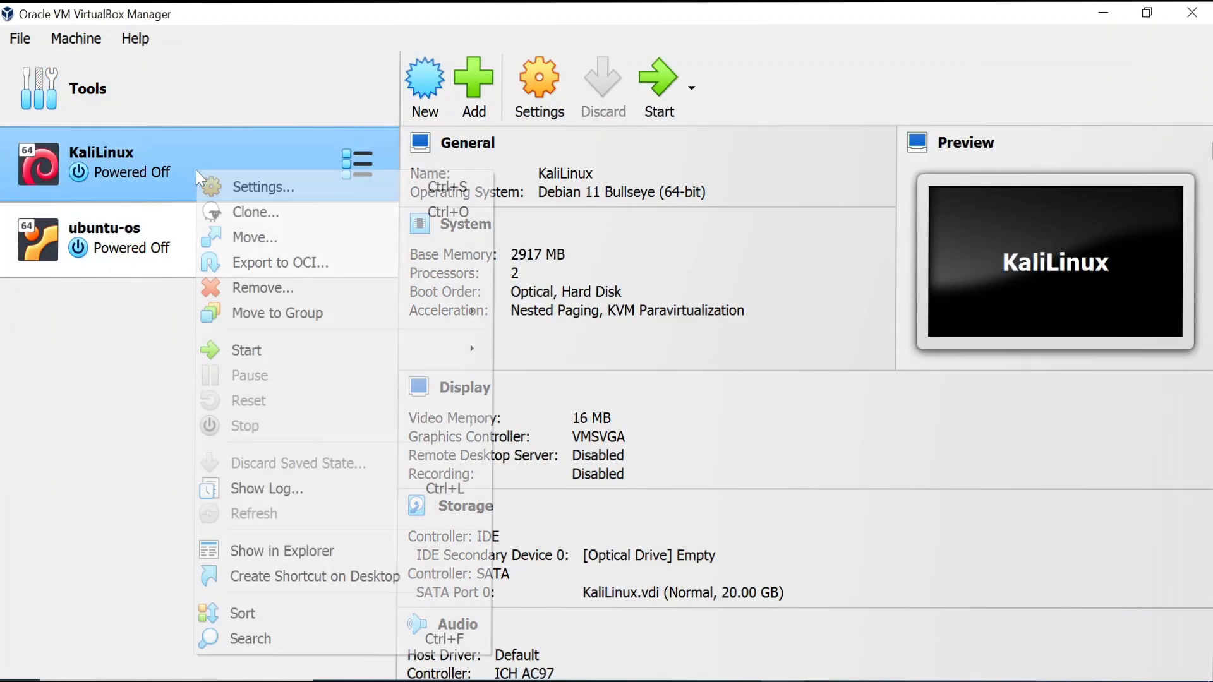
pyautogui.click(263, 187)
pyautogui.click(304, 324)
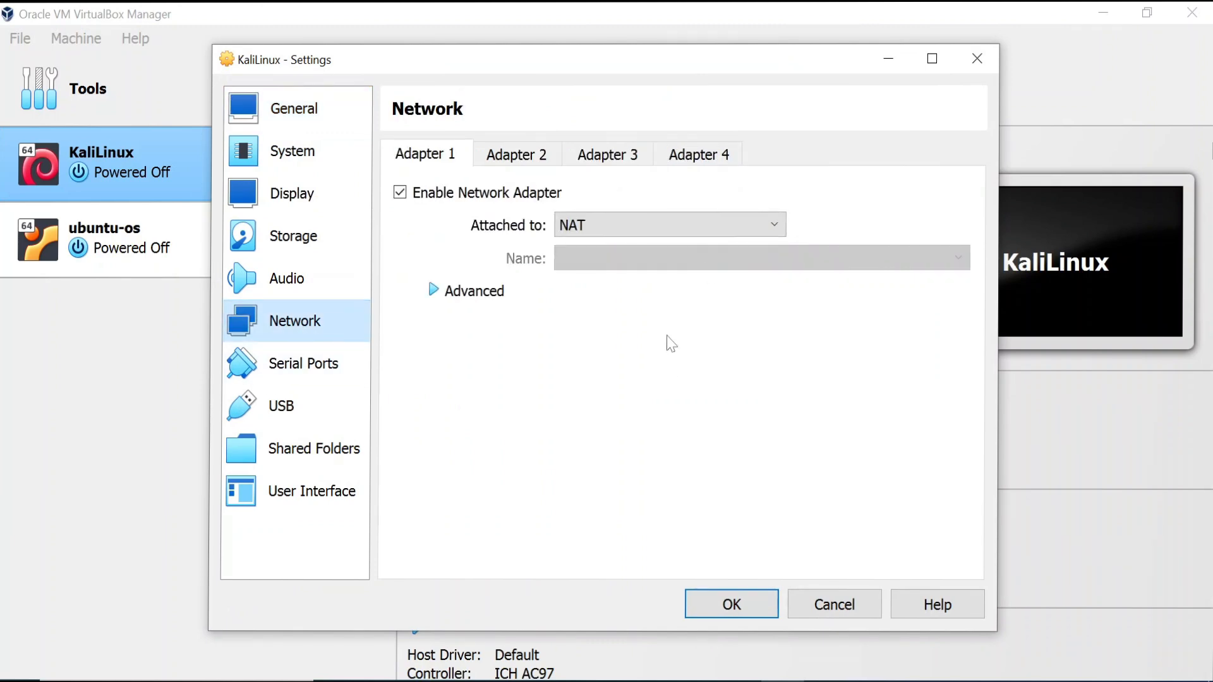
pyautogui.click(777, 227)
pyautogui.click(670, 340)
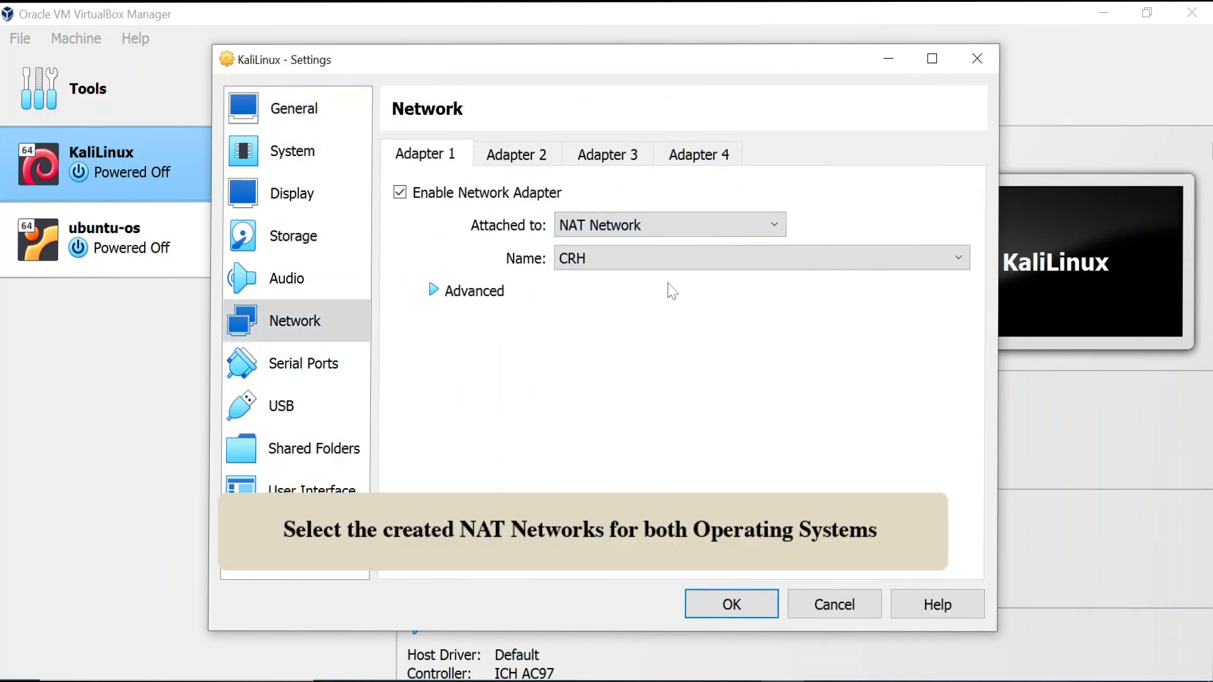
pyautogui.click(663, 259)
pyautogui.click(663, 277)
pyautogui.click(731, 605)
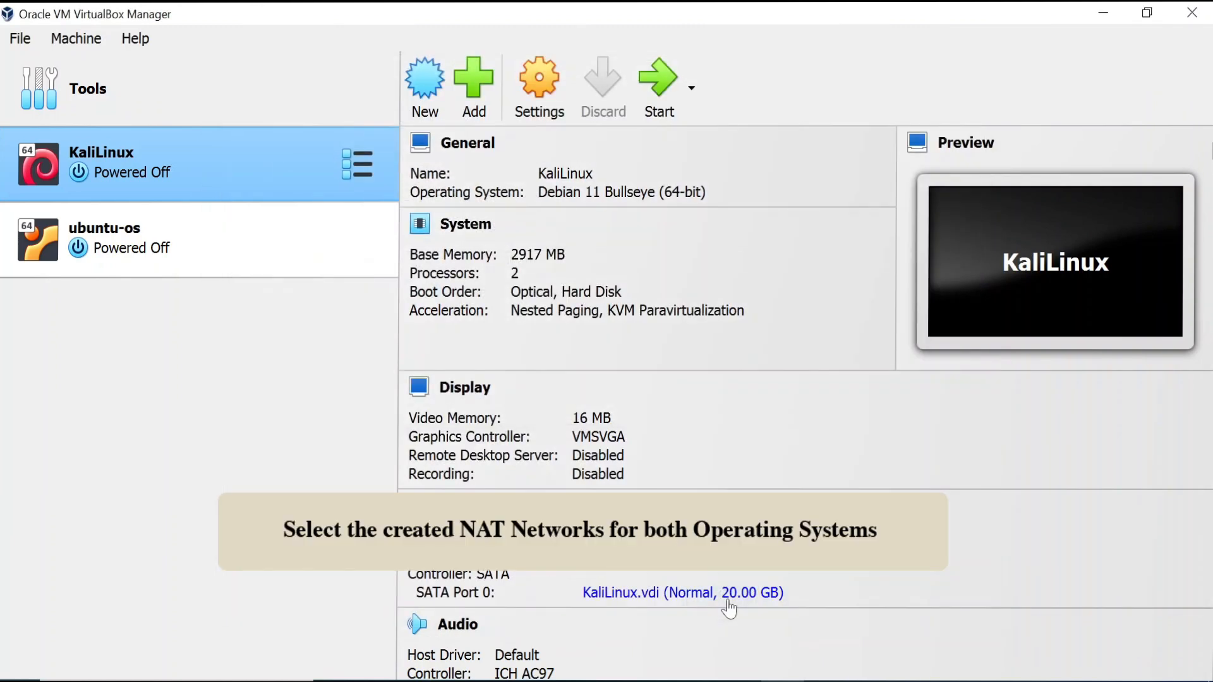
# Attach ubuntu-os's network adapter to the CRH NAT Network and save the settings
pyautogui.rightClick(184, 238)
pyautogui.click(246, 251)
pyautogui.click(294, 321)
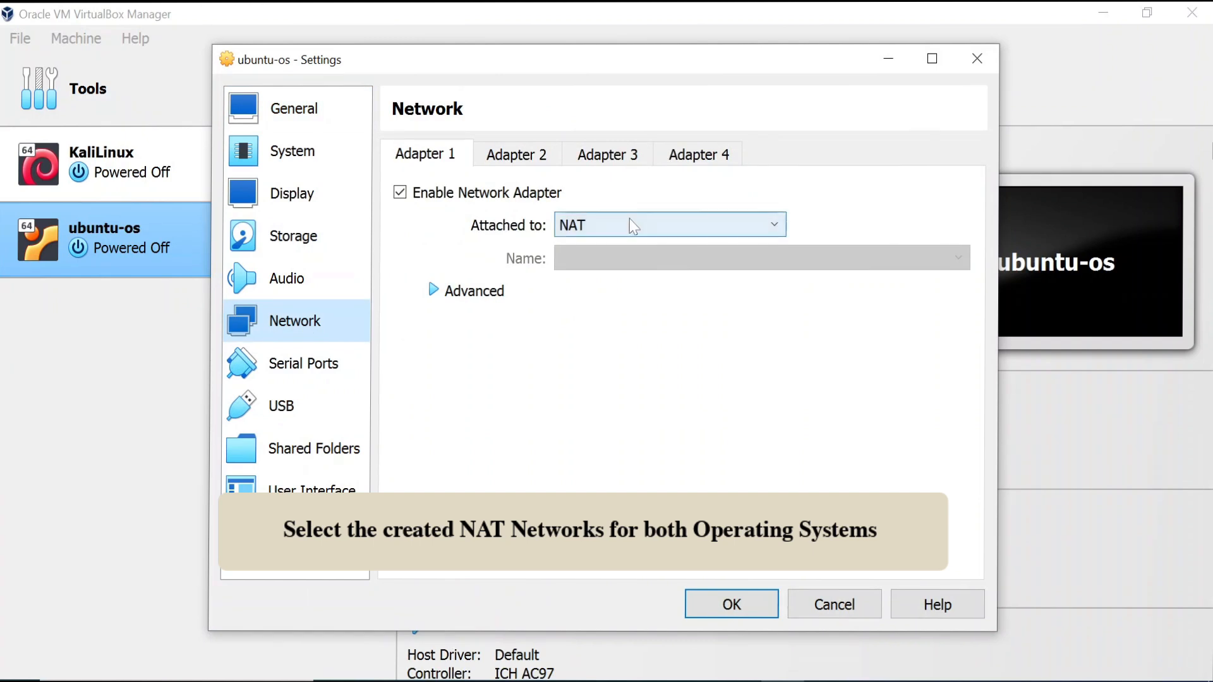
pyautogui.click(630, 221)
pyautogui.click(632, 341)
pyautogui.click(726, 604)
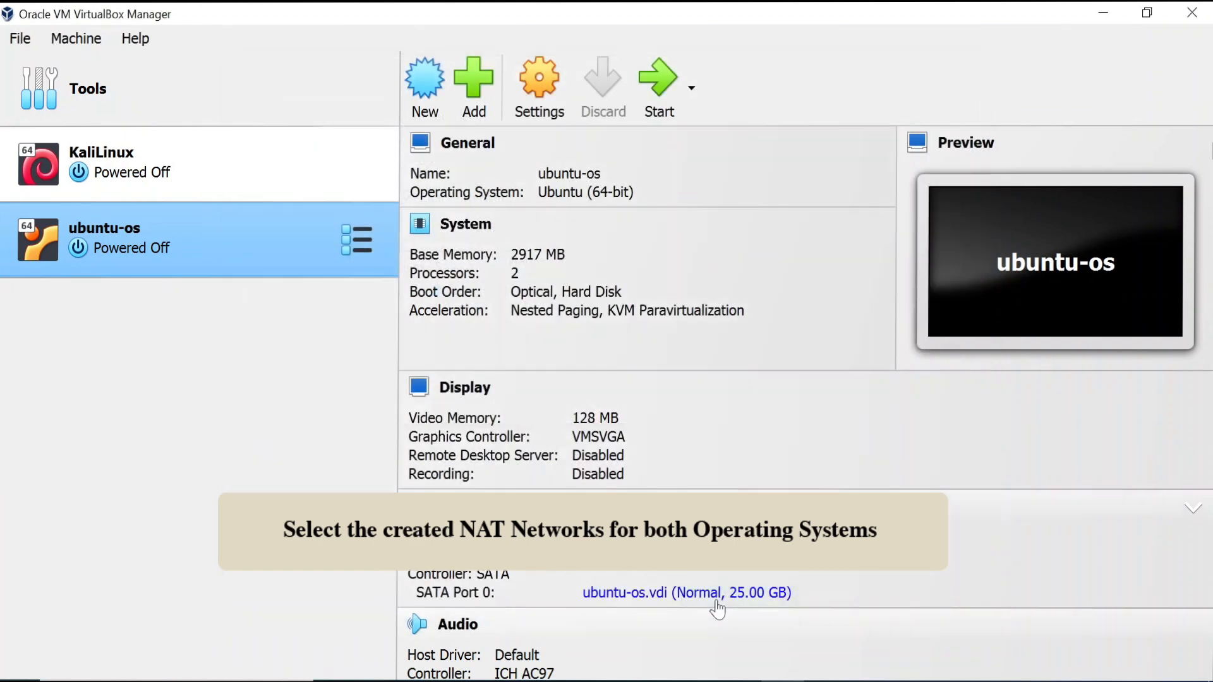
# Start the ubuntu-os and KaliLinux machines
pyautogui.click(227, 155)
pyautogui.doubleClick(227, 267)
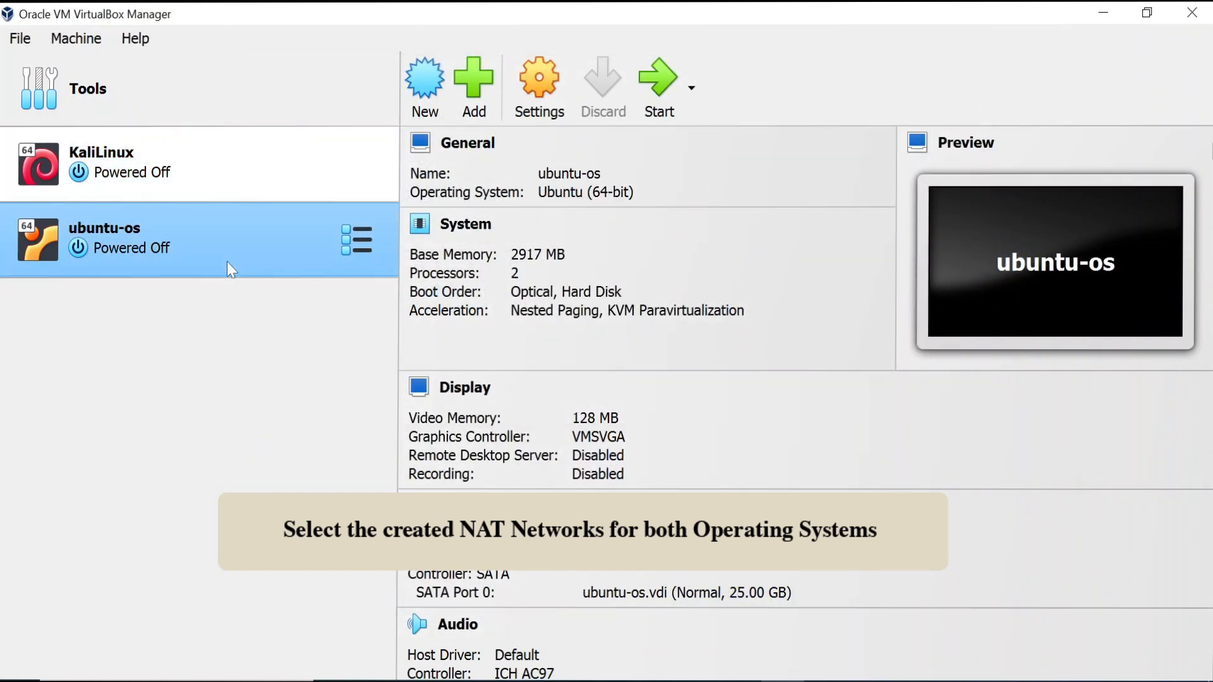
pyautogui.doubleClick(218, 183)
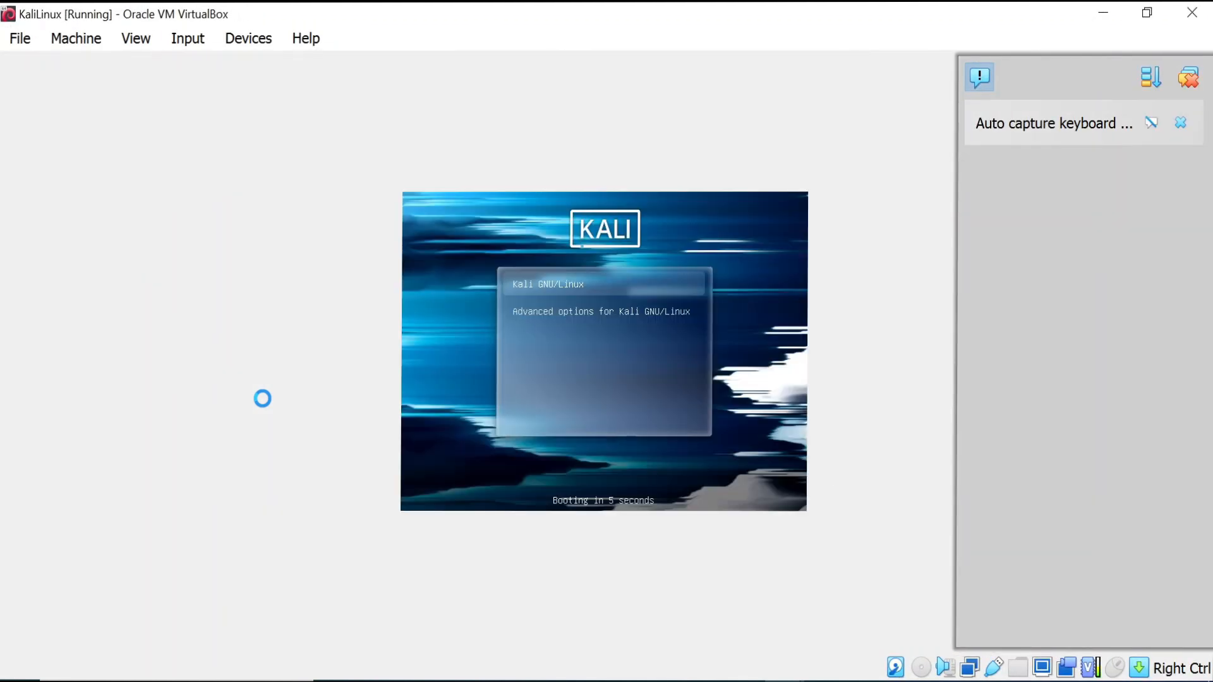
# Boot the default Kali GRUB entry and submit the Ubuntu login password
pyautogui.press('Return')
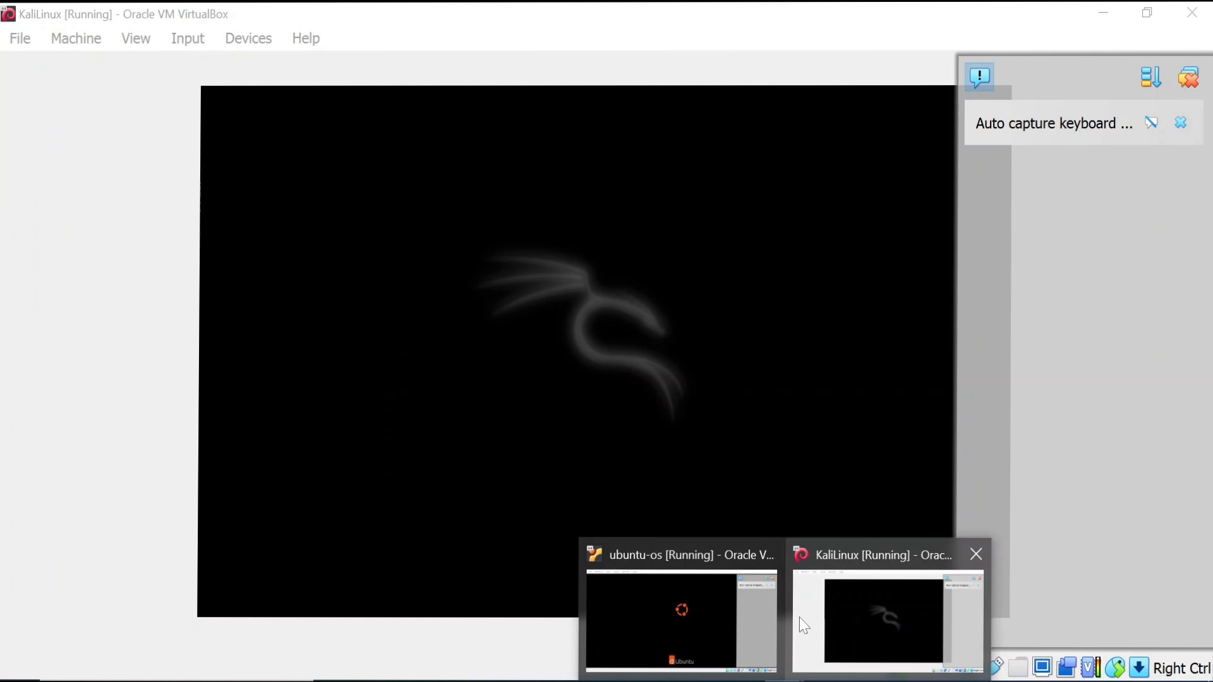
pyautogui.click(632, 568)
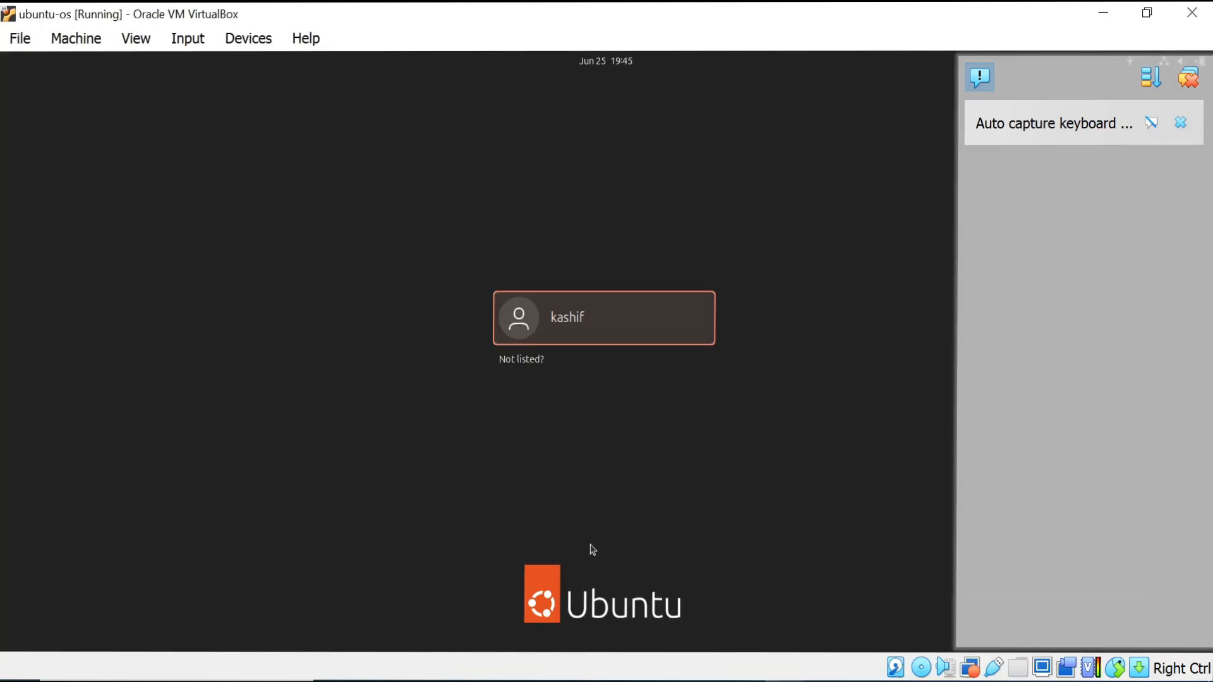
pyautogui.write('k')
pyautogui.write('●●●●●')
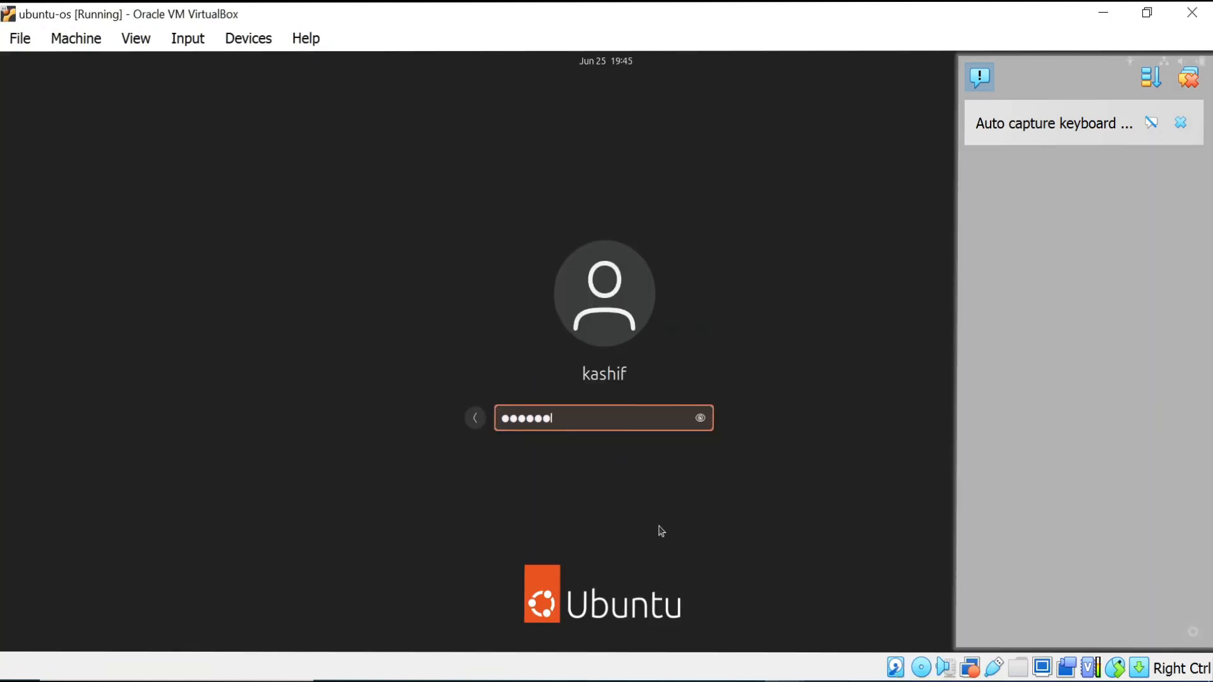
pyautogui.write('●●●')
pyautogui.press('Return')
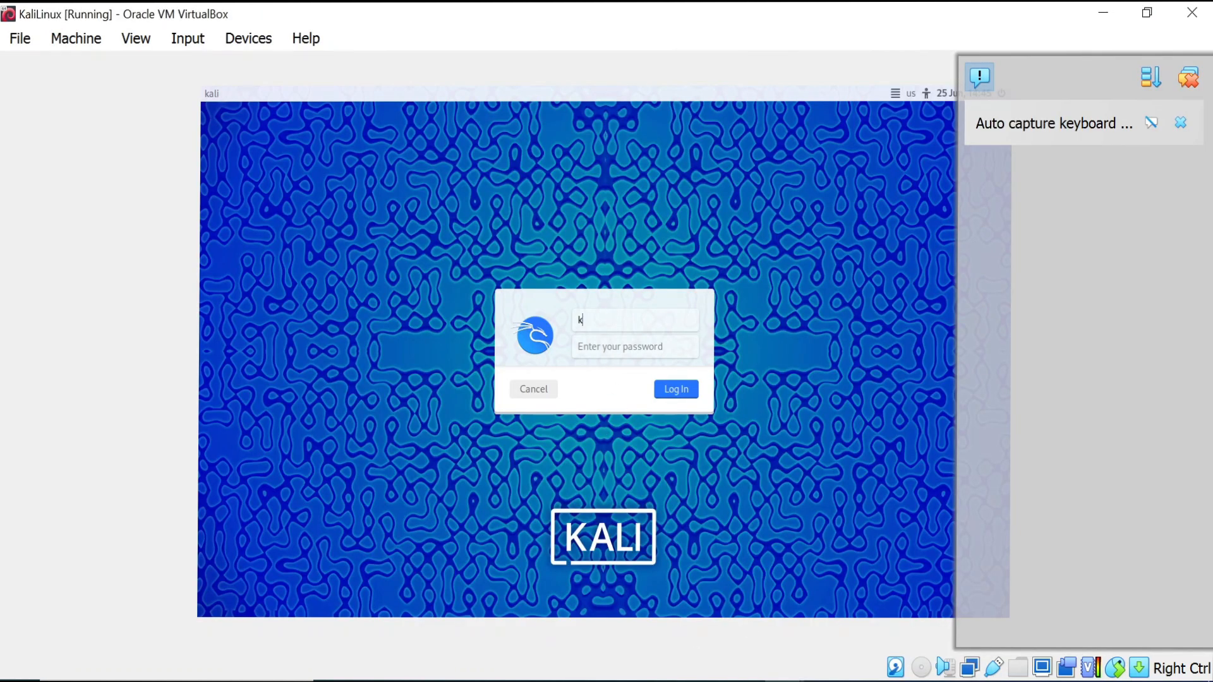
# Log in to Kali and dismiss the notifications panel
pyautogui.click(623, 350)
pyautogui.press('Return')
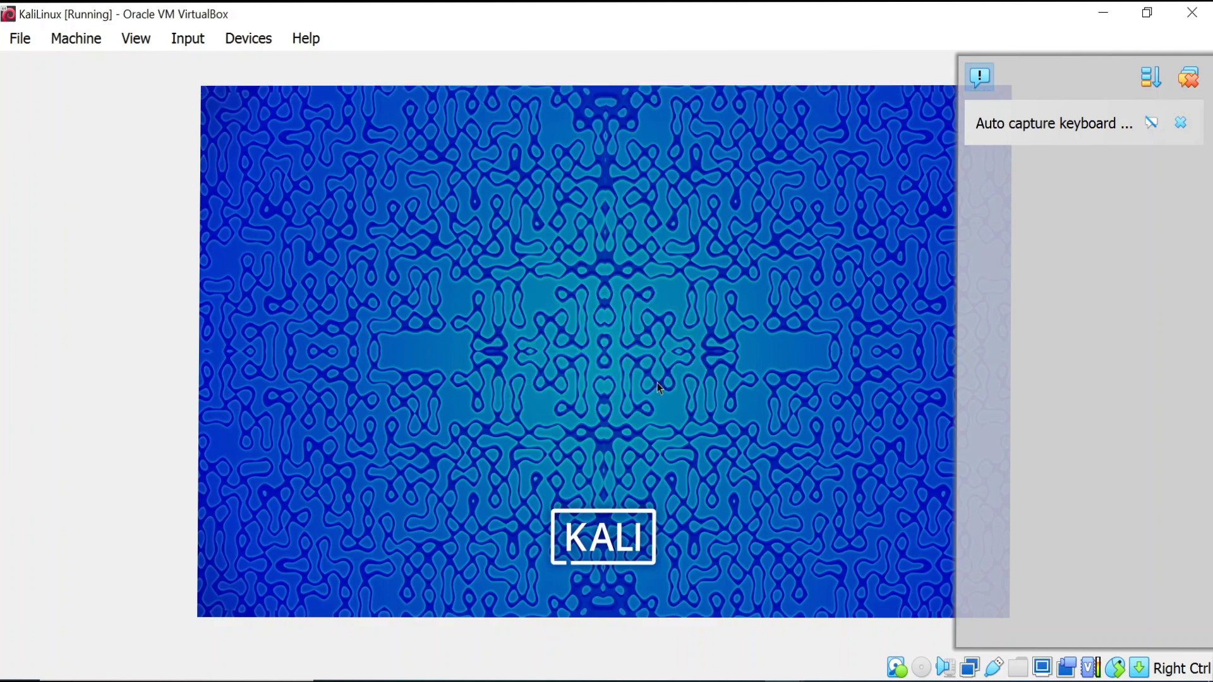
pyautogui.click(1189, 78)
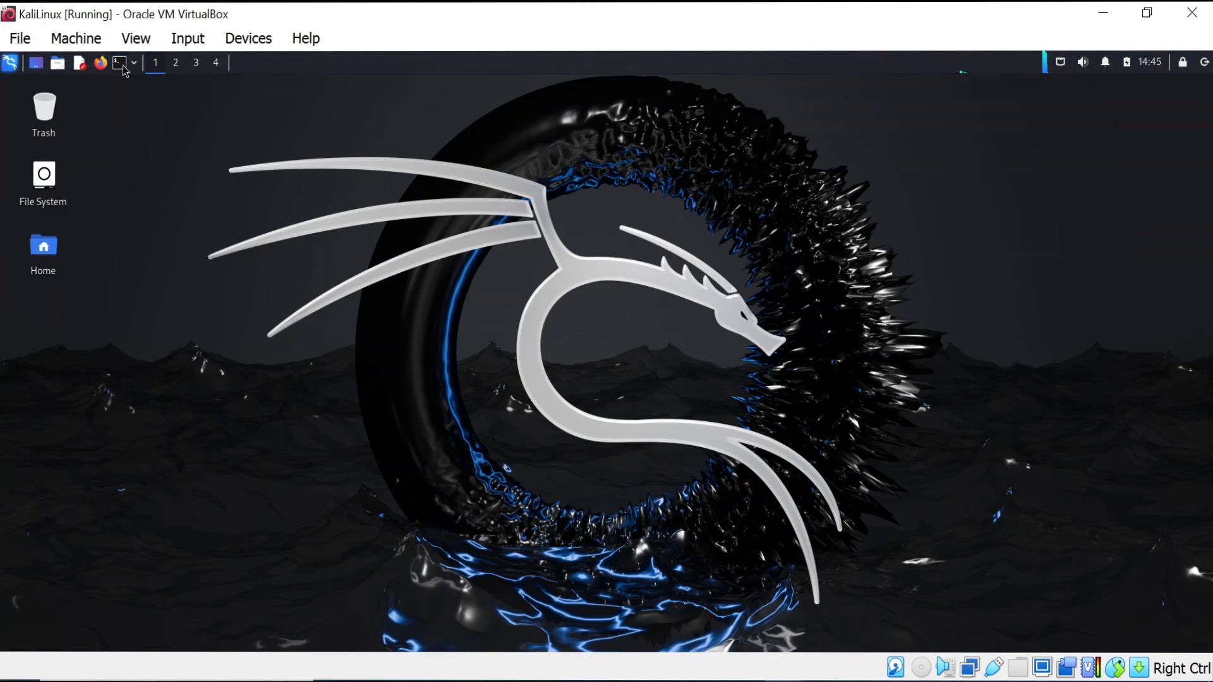
# Run ifconfig in a Kali terminal, select eth0's address 192.168.1.5, then bring up ubuntu-os
pyautogui.hotkey('ctrl', 'alt', 't')
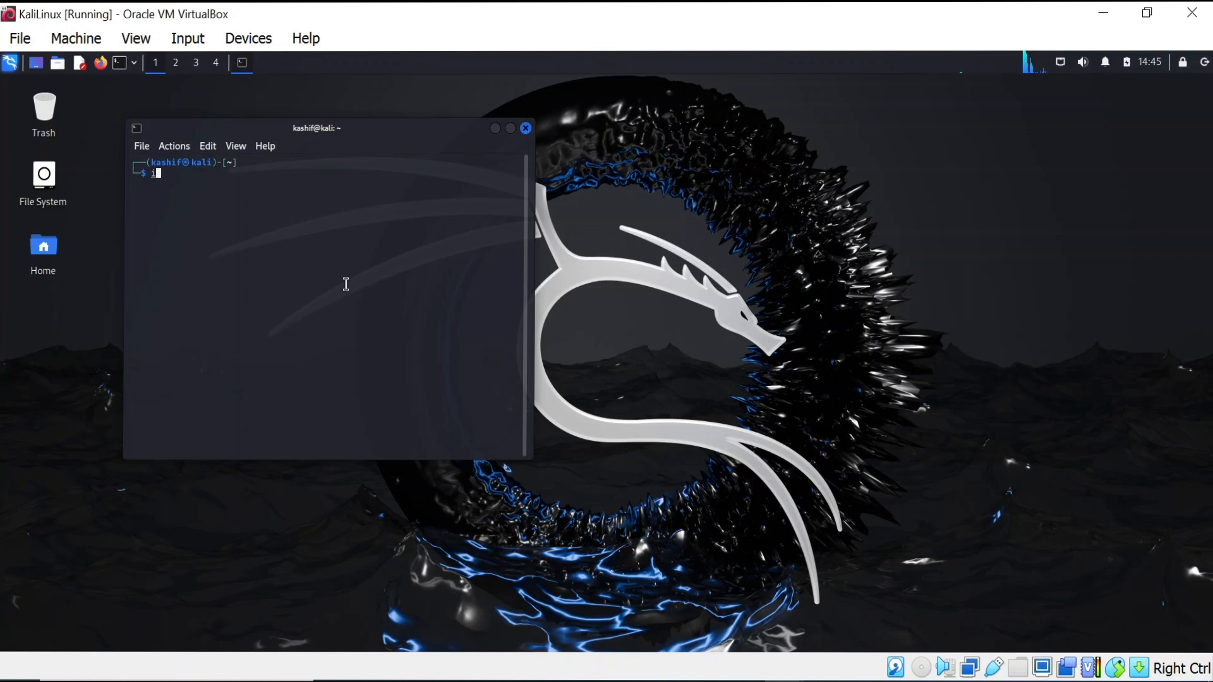
pyautogui.write('ifconfig')
pyautogui.press('Return')
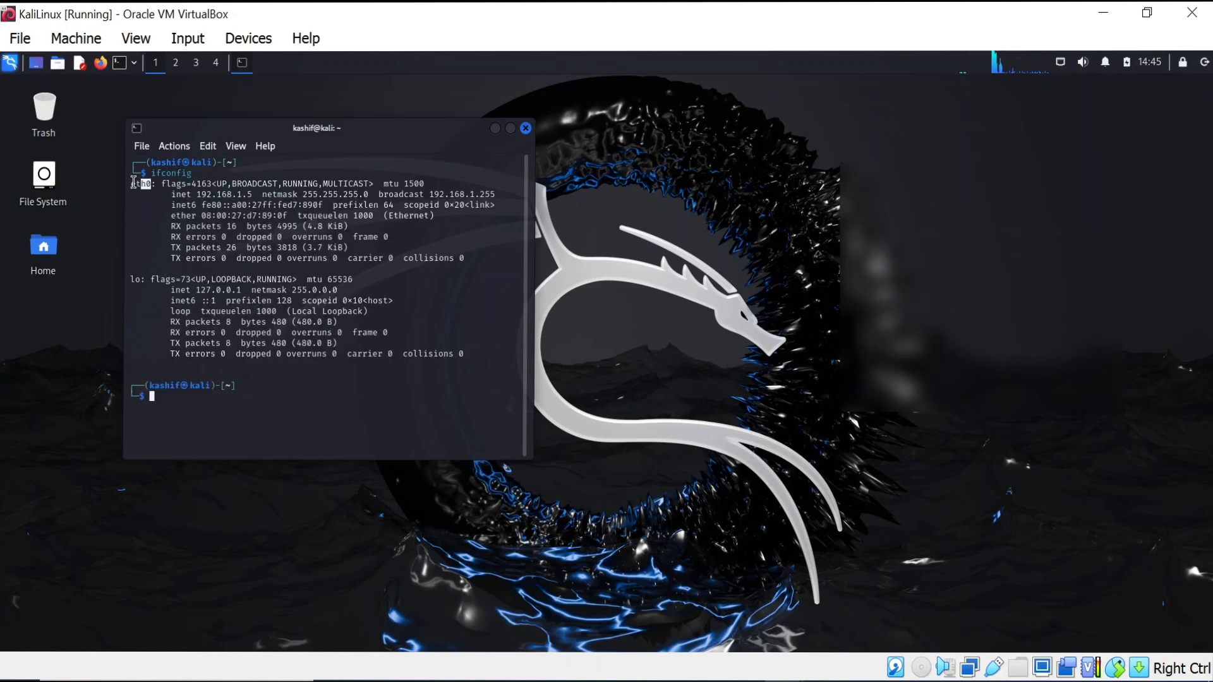
pyautogui.doubleClick(141, 184)
pyautogui.doubleClick(234, 194)
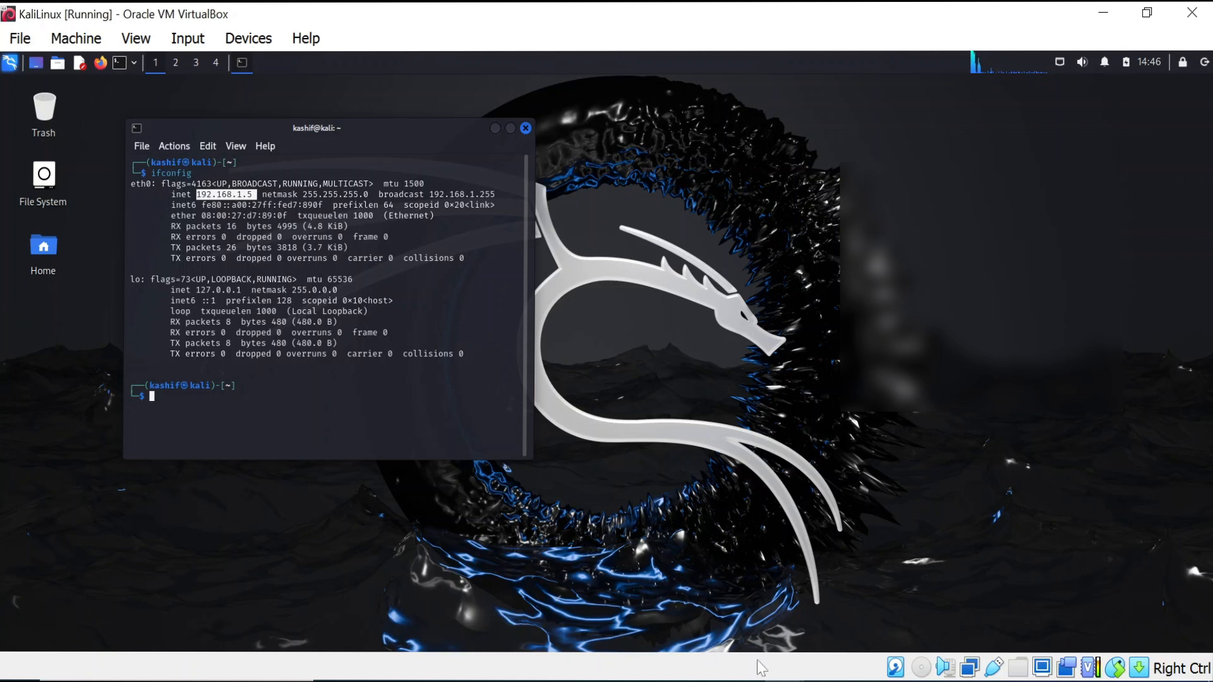
pyautogui.moveTo(763, 669)
pyautogui.click(695, 607)
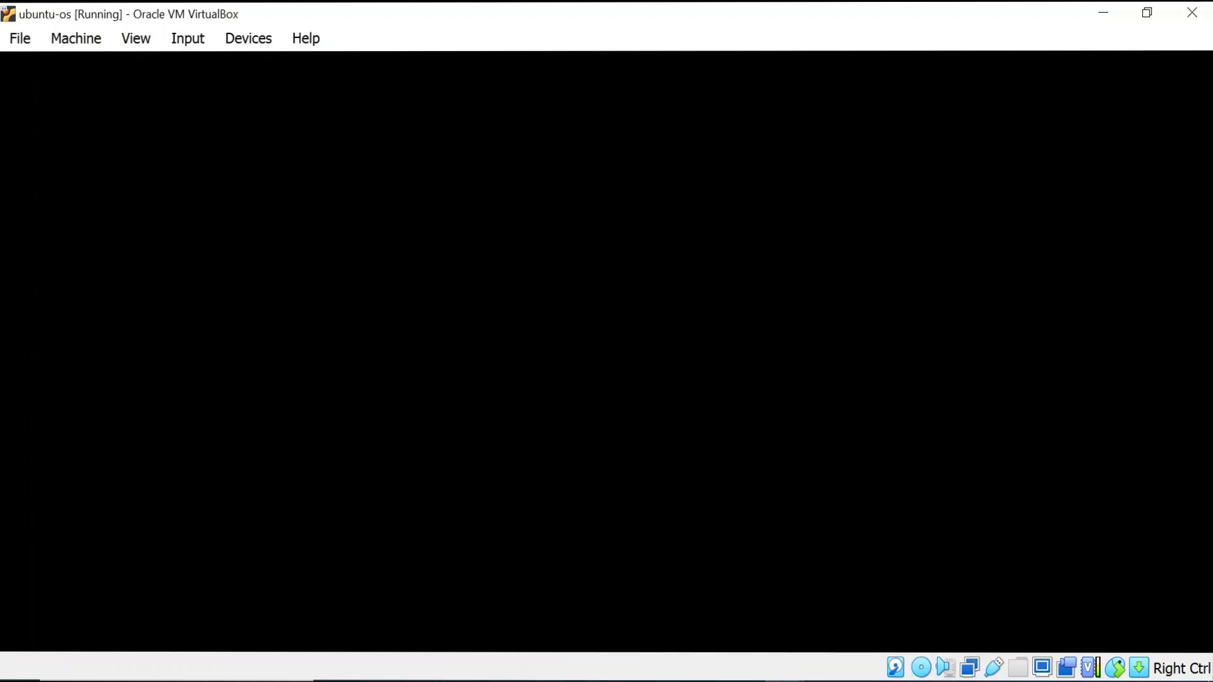
# Bring the ubuntu-os window to the front and maximize it
pyautogui.moveTo(784, 677)
pyautogui.click(845, 629)
pyautogui.click(714, 622)
pyautogui.click(1158, 24)
pyautogui.click(338, 12)
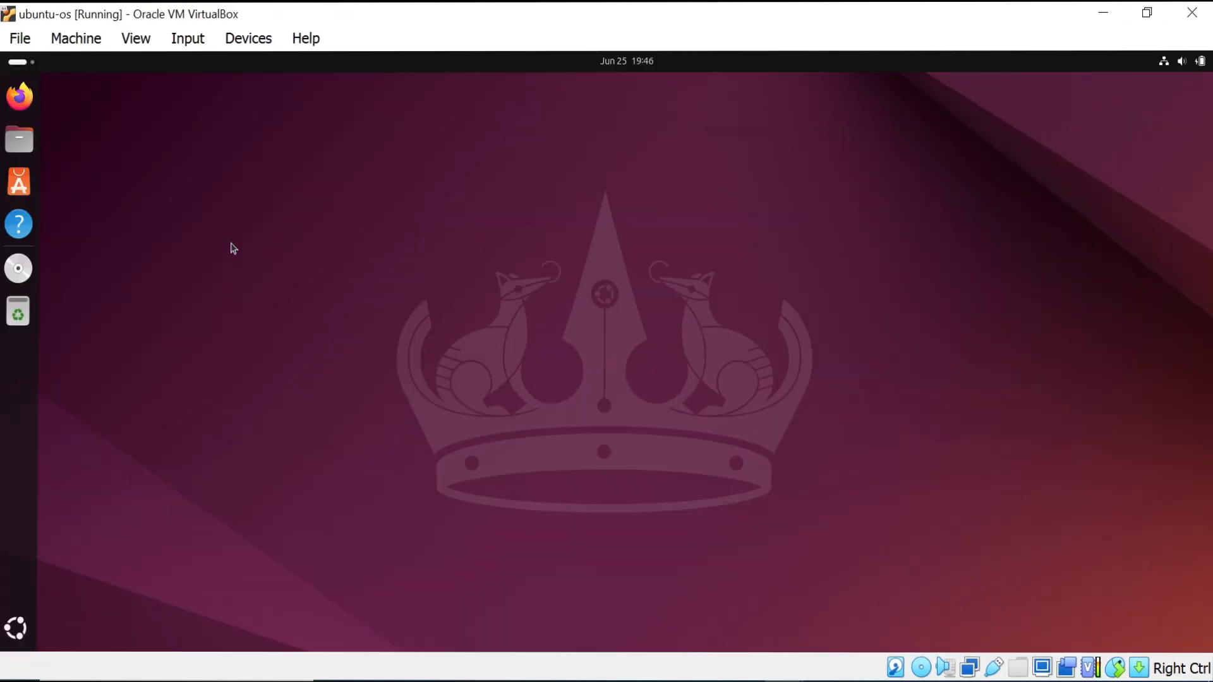
# Open a Desktop terminal and run cd .., ifconfig and ip add show
pyautogui.rightClick(183, 140)
pyautogui.click(297, 293)
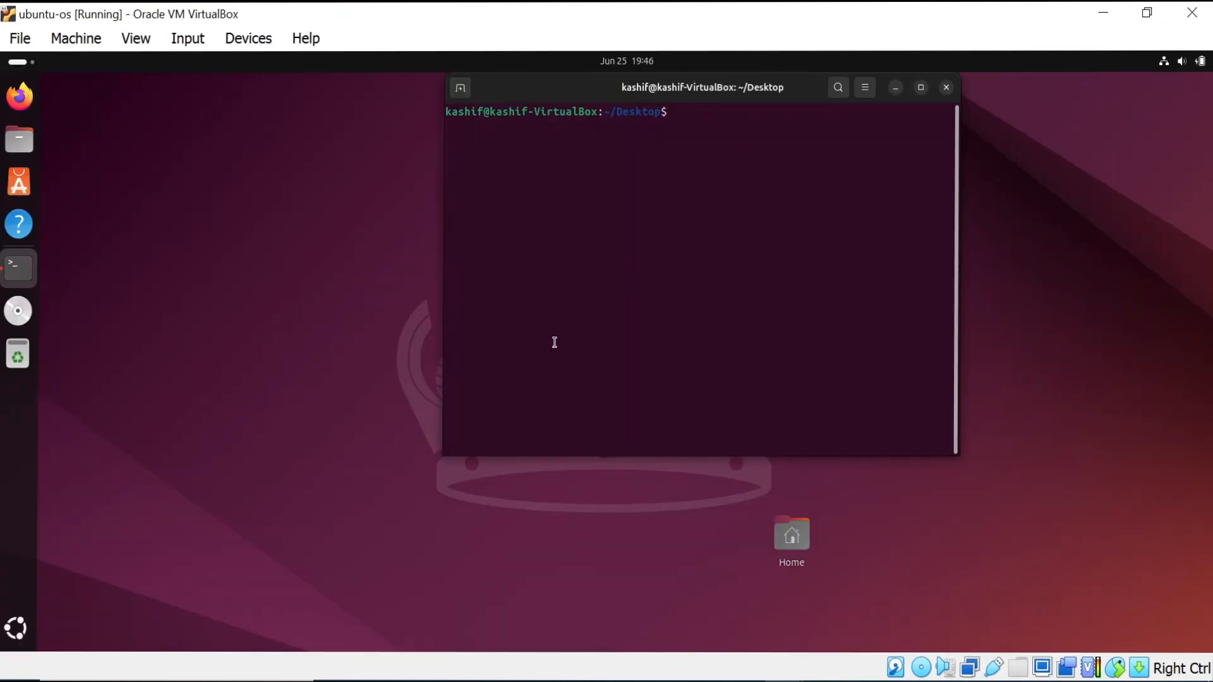
pyautogui.write('cd ..')
pyautogui.press('Return')
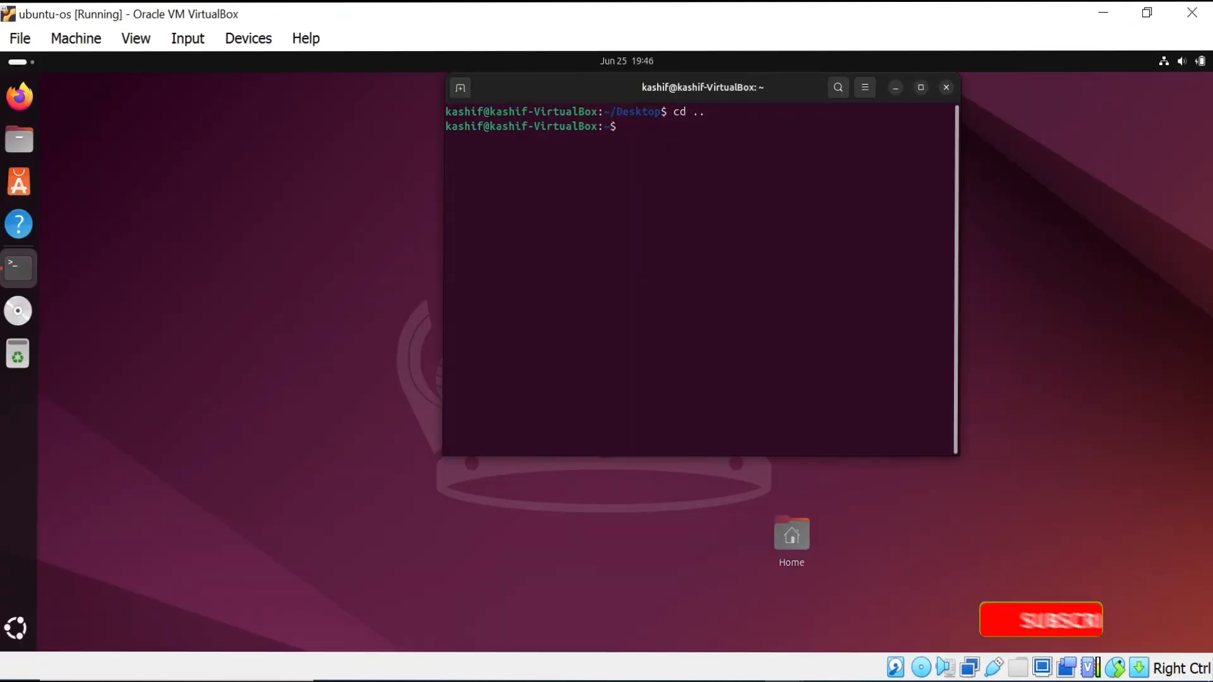
pyautogui.write('ifconfig')
pyautogui.press('Return')
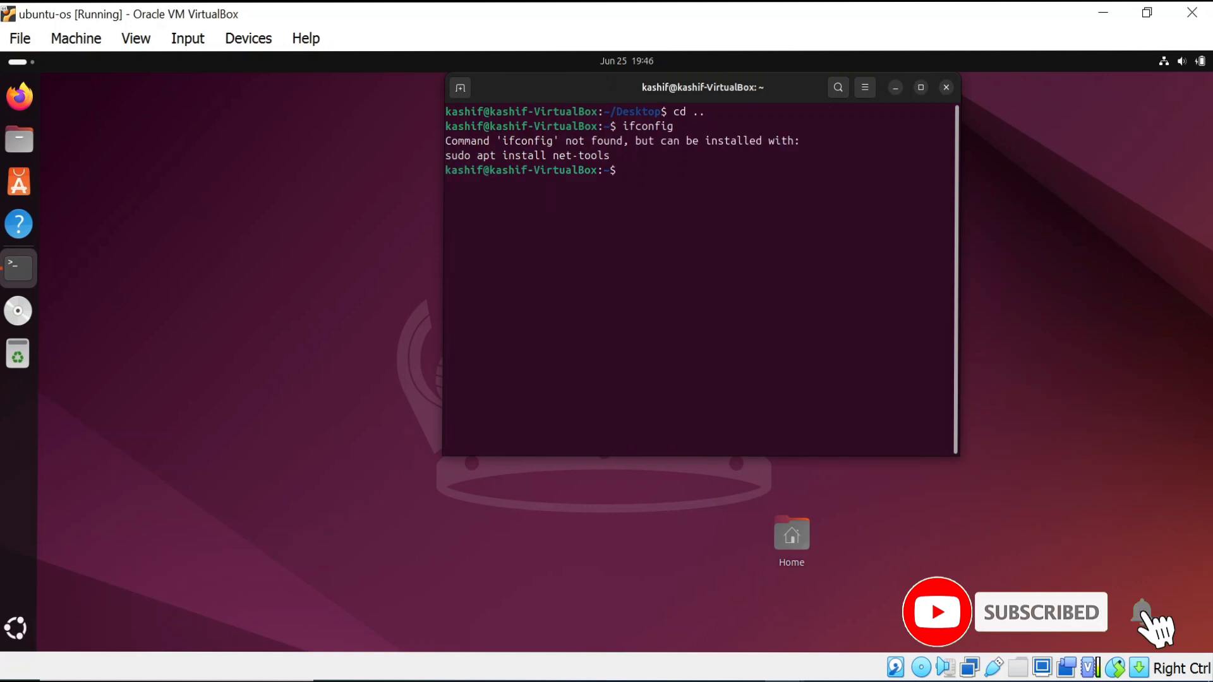
pyautogui.write('ip')
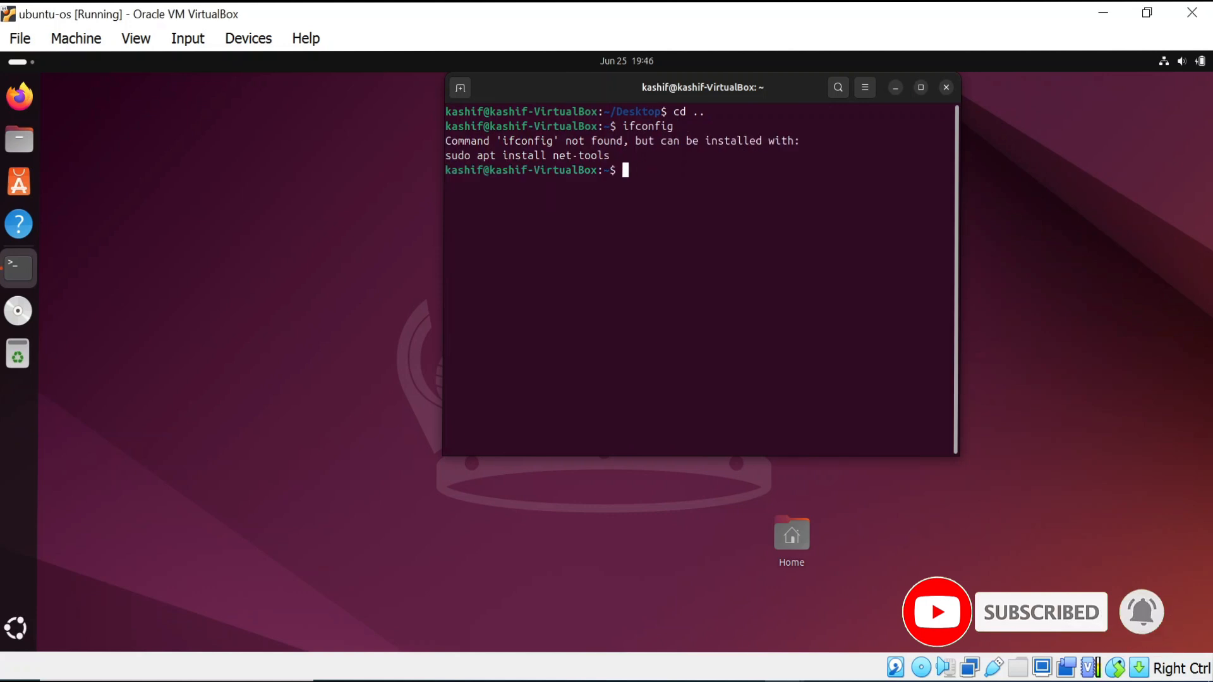
pyautogui.write(' add show')
pyautogui.press('Return')
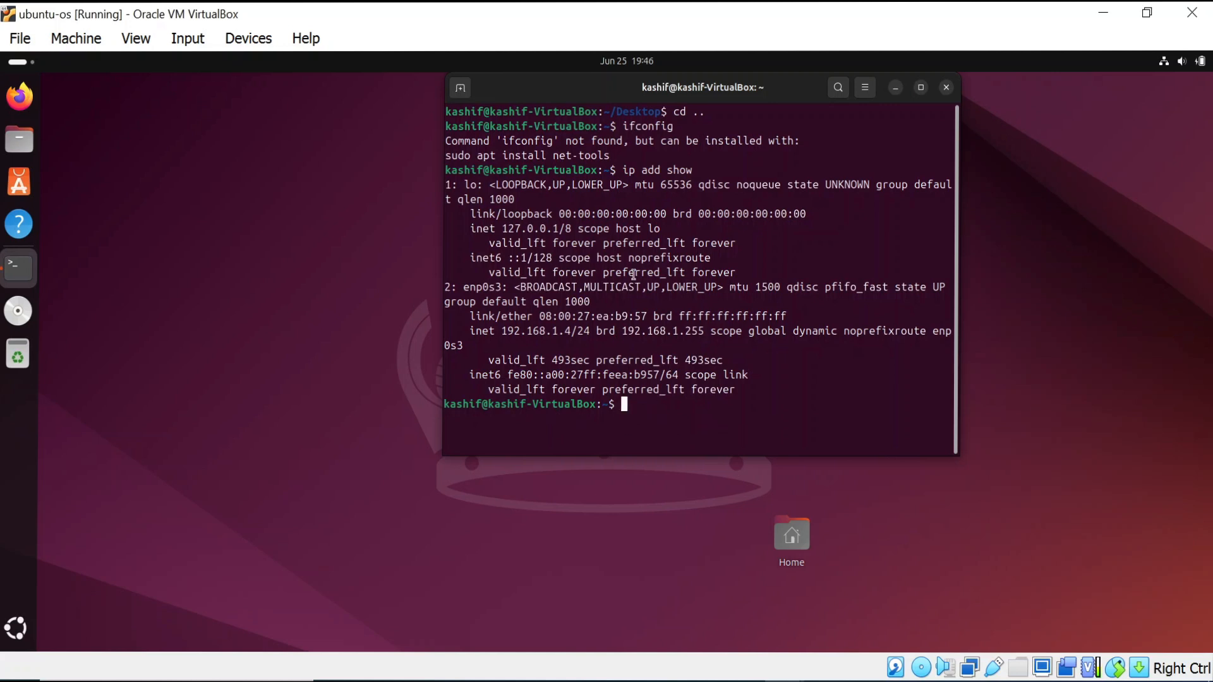
# Select Ubuntu's address 192.168.1.4/24 and widen the terminal so lines don't wrap
pyautogui.moveTo(505, 332); pyautogui.dragTo(601, 333)
pyautogui.click(511, 349)
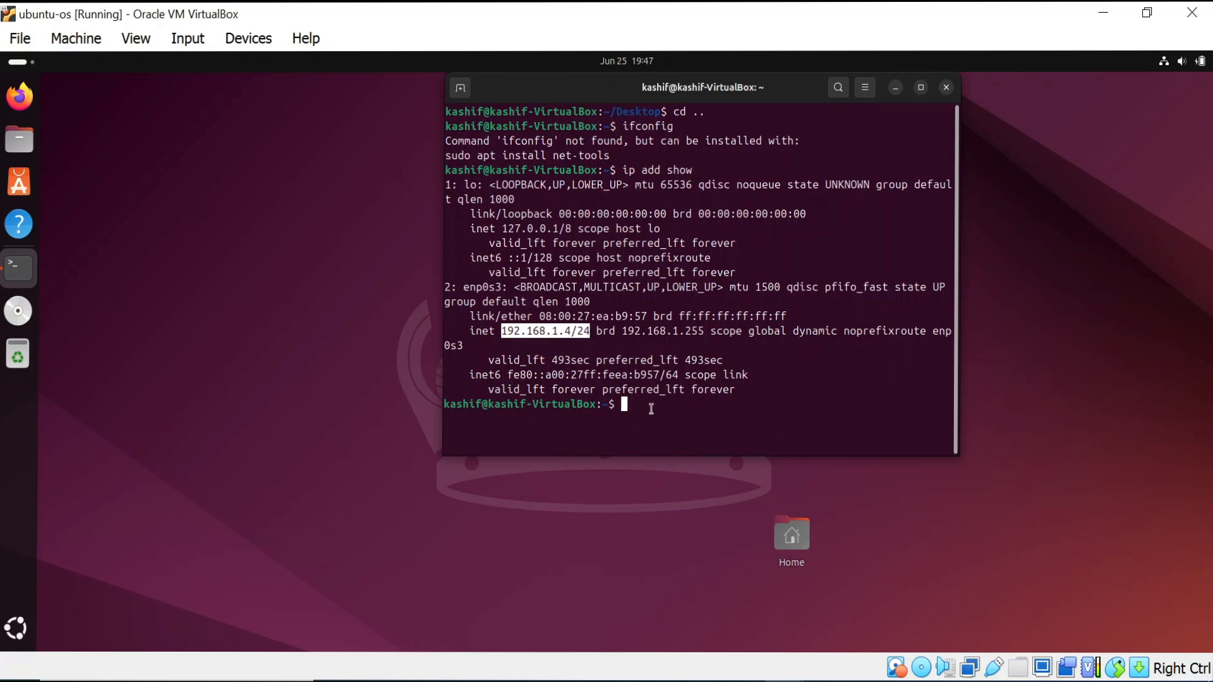
pyautogui.moveTo(441, 242); pyautogui.dragTo(327, 242)
pyautogui.click(524, 377)
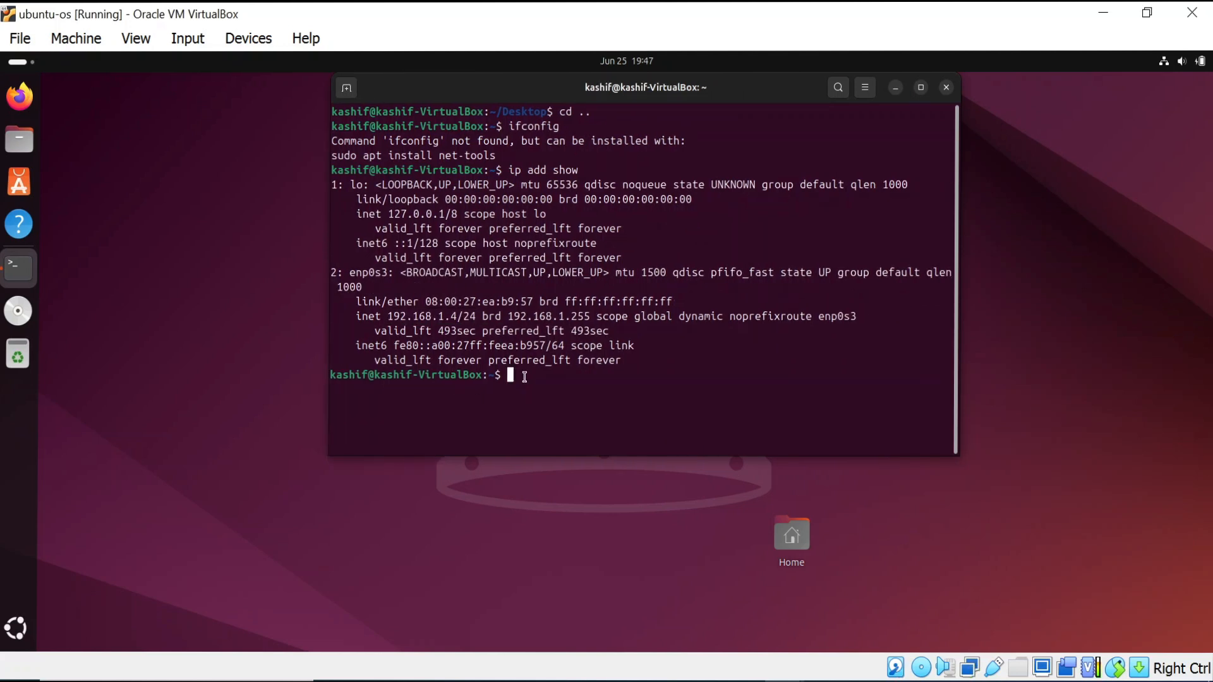